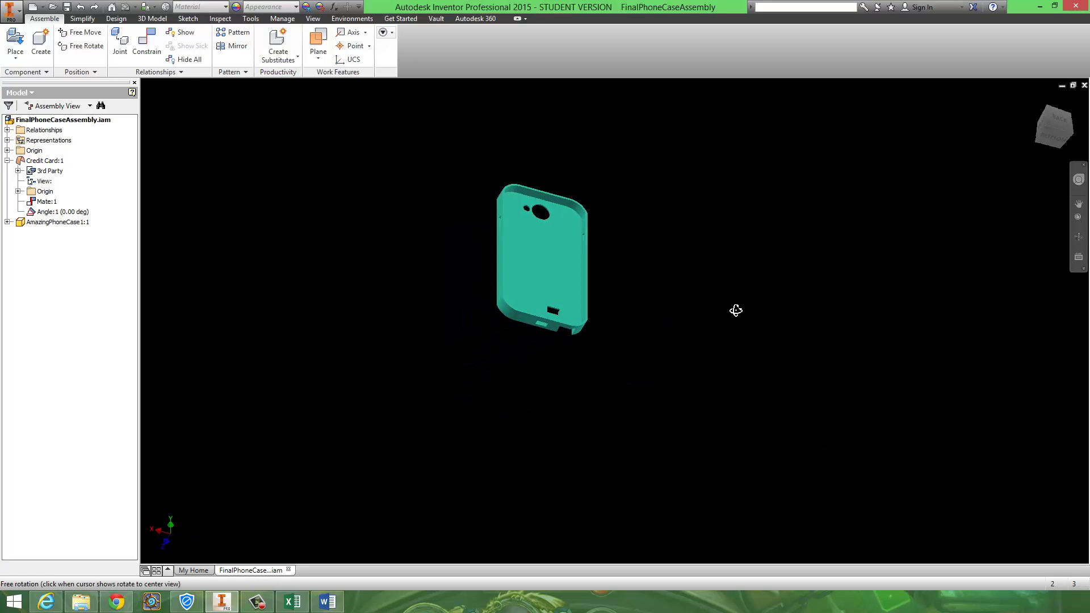
Step: Orbit the case to a tilted view showing its back, then return to a fitted front view
scroll(545, 346, up, 3)
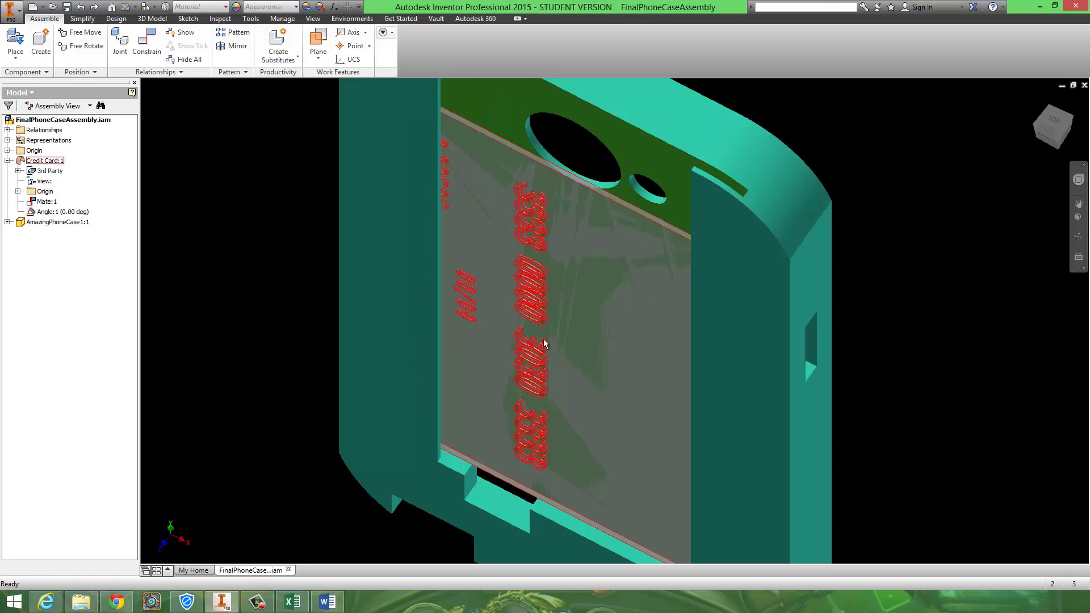
scroll(539, 302, down, 3)
key(F5)
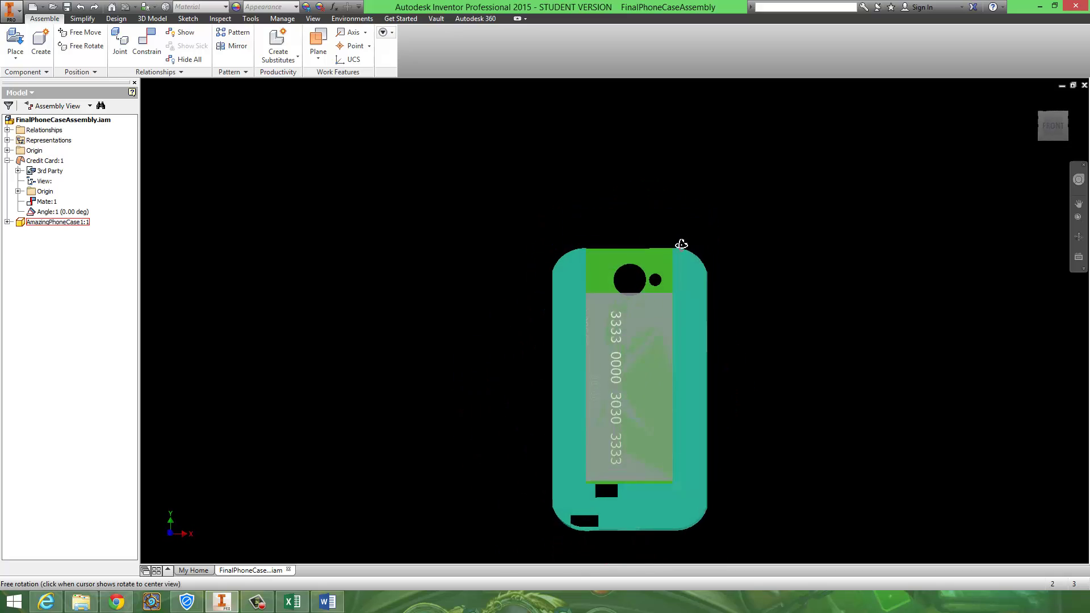
key(F4)
drag(702, 369, 528, 417)
key(Escape)
scroll(548, 368, up, 3)
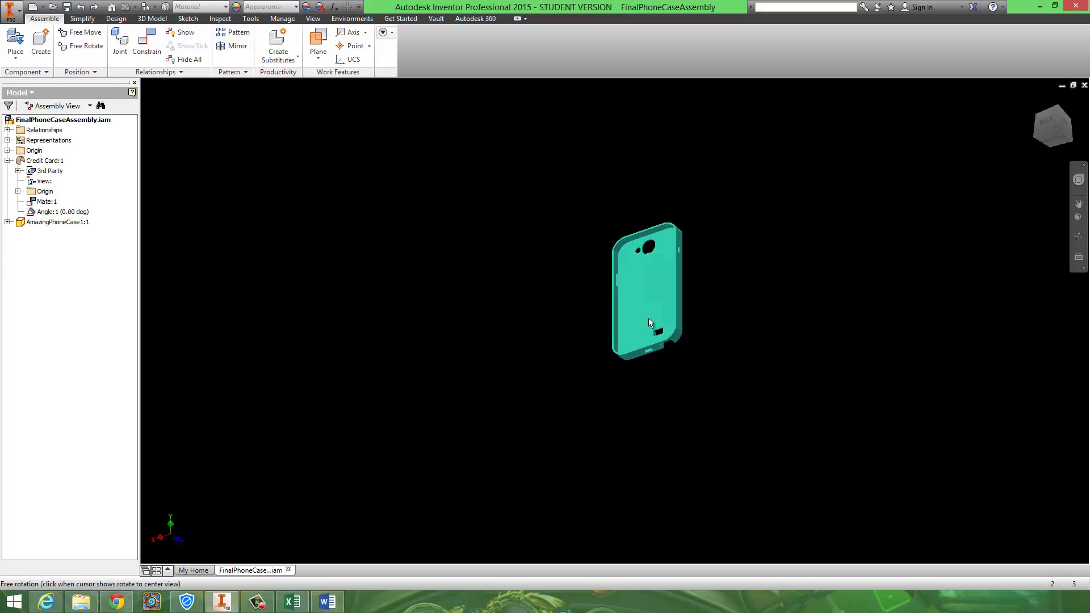
scroll(648, 318, down, 5)
key(F5)
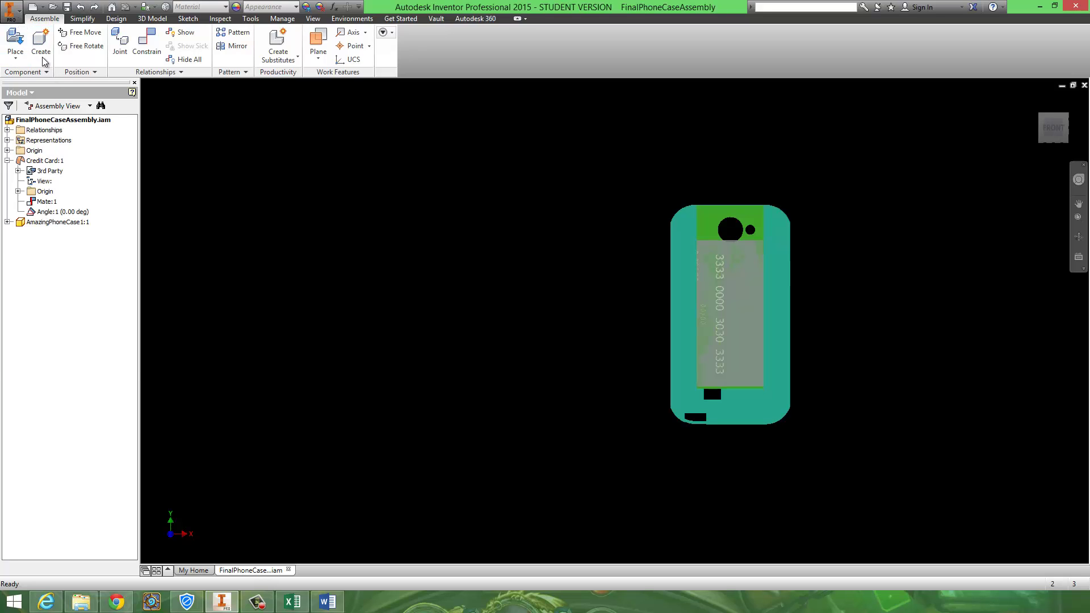
Step: Create a new Standard.ipt part and start a 2D sketch on a vertical origin plane
click(13, 15)
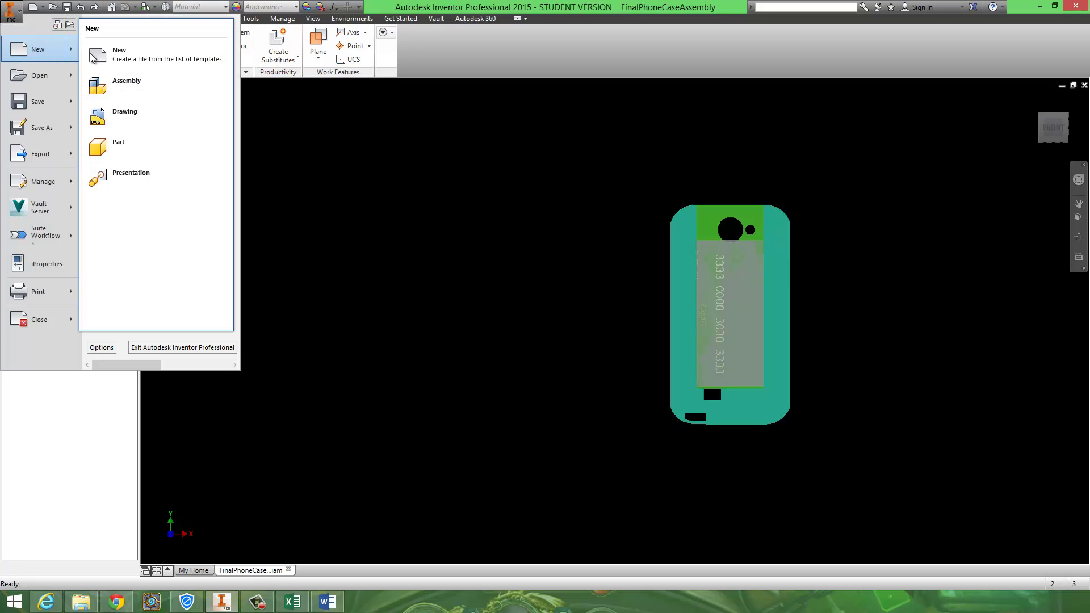
click(108, 58)
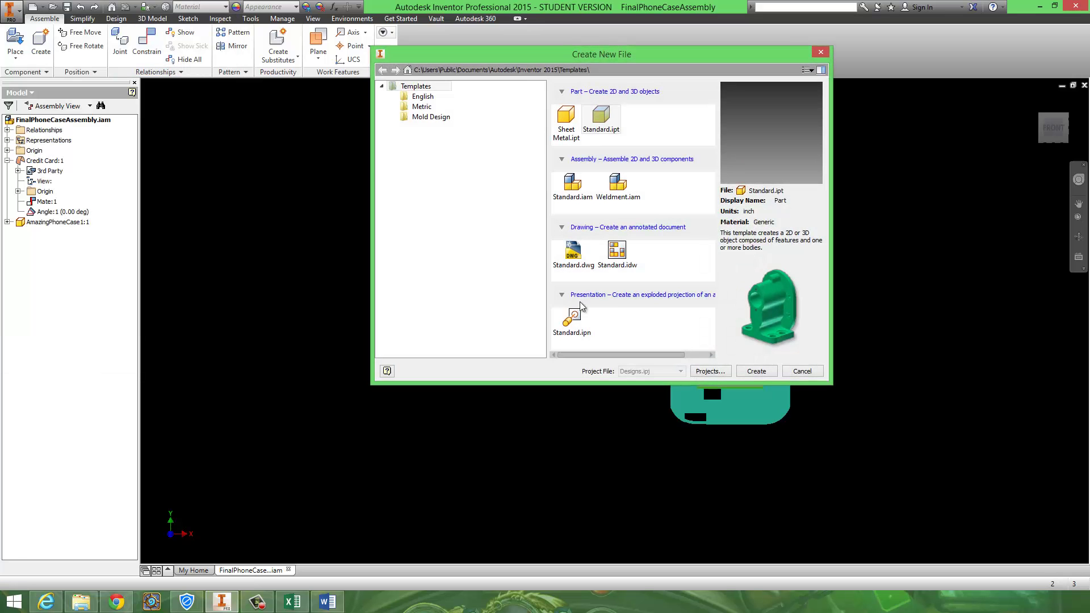
double_click(601, 118)
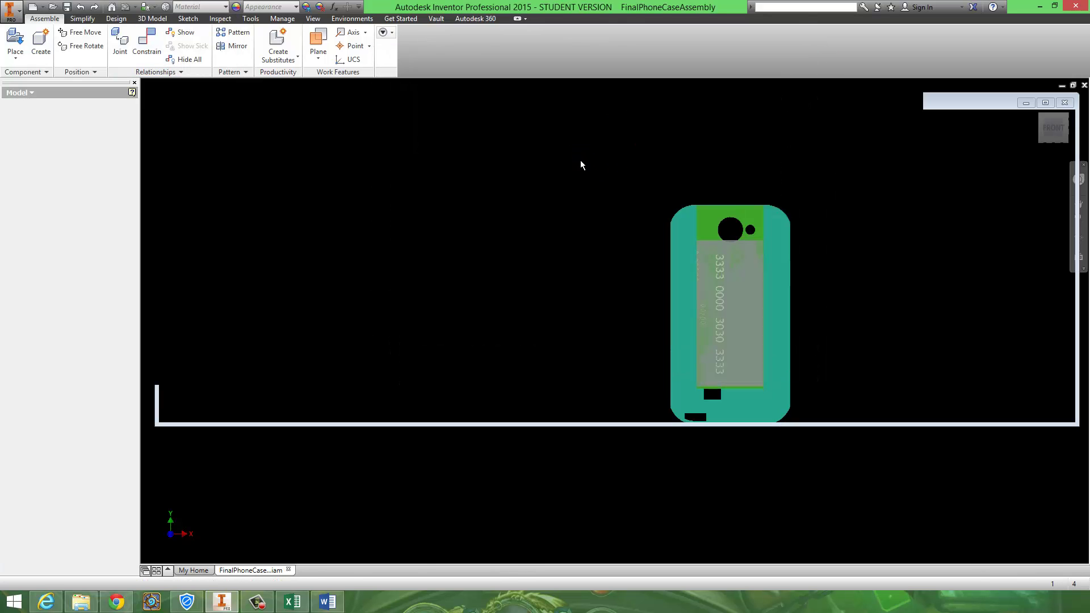
click(22, 39)
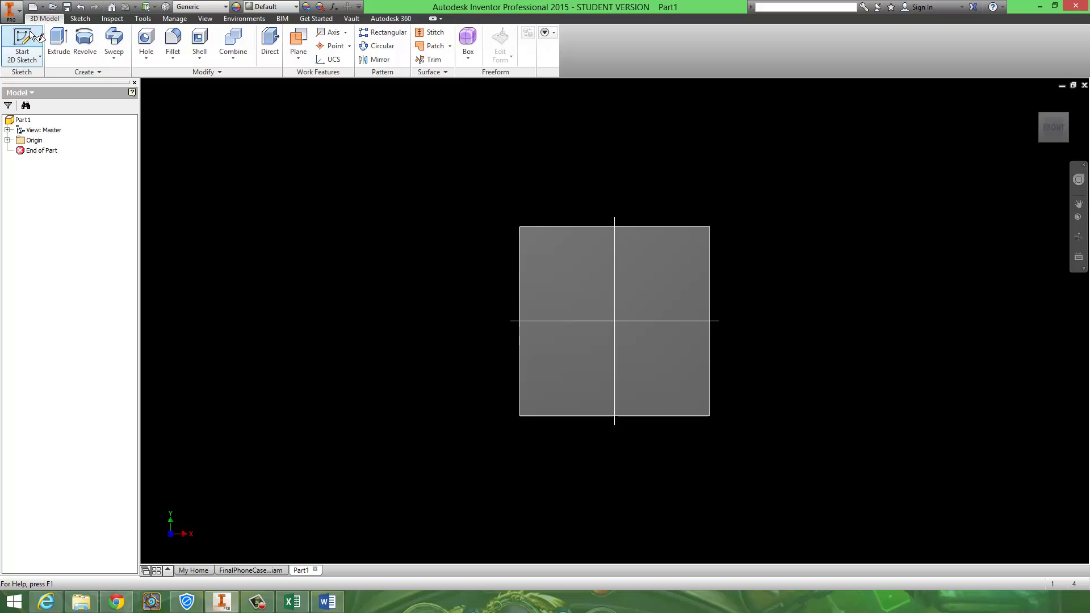
click(669, 299)
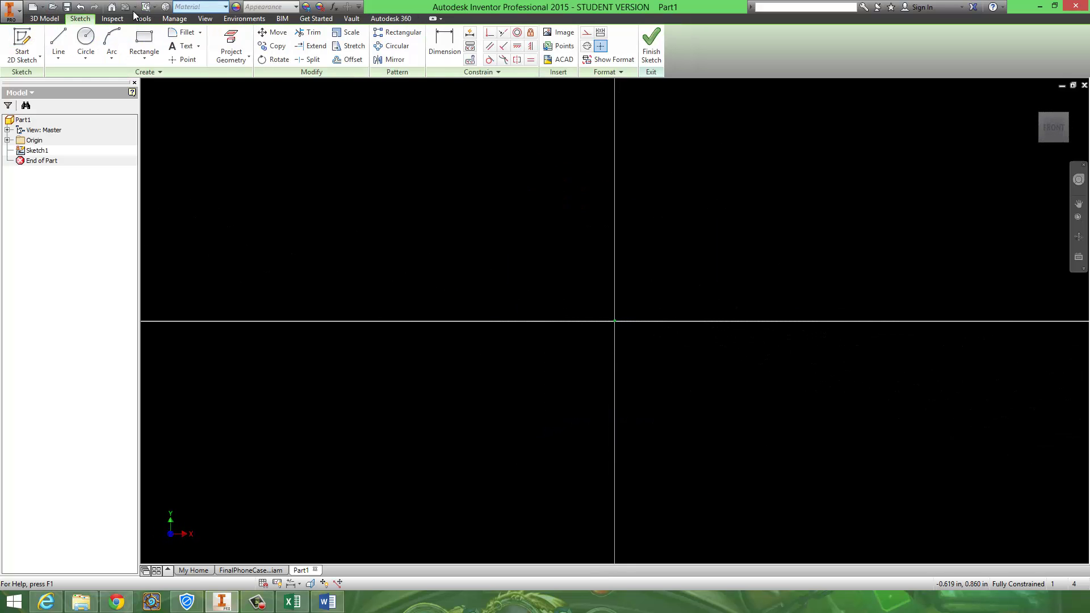
Step: Draw a rectangle and dimension its top edge to 2.61 in wide
click(145, 43)
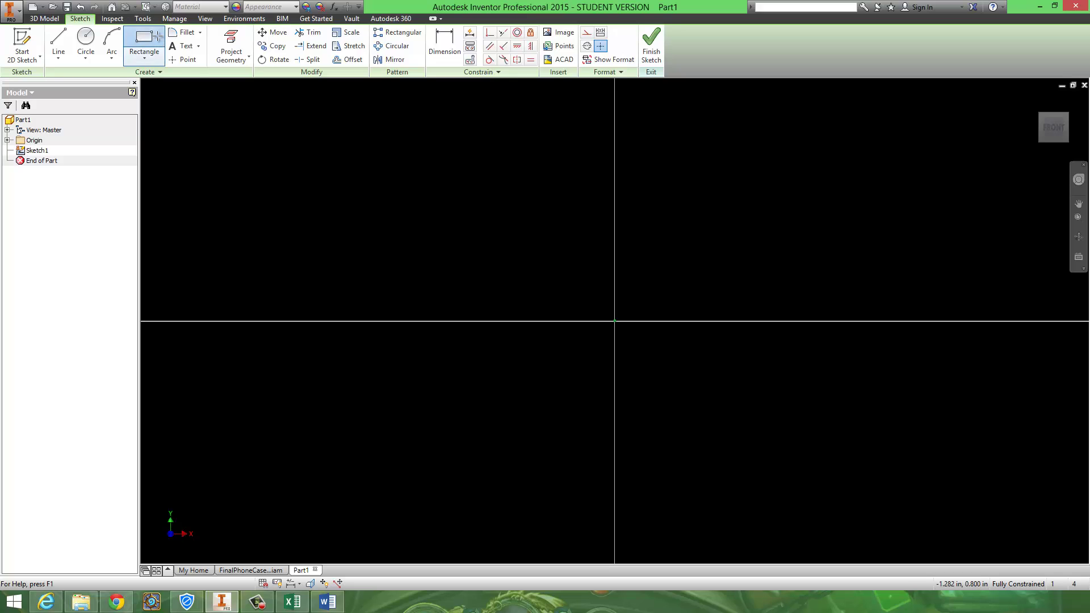
click(730, 505)
middle_drag(674, 322, 626, 482)
click(444, 43)
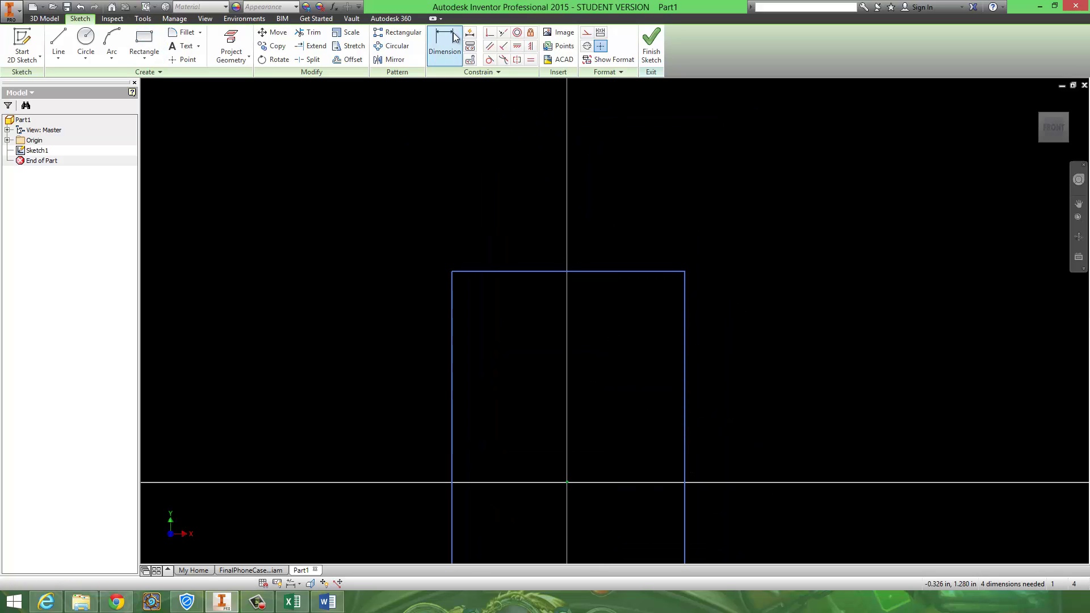
click(597, 272)
click(595, 190)
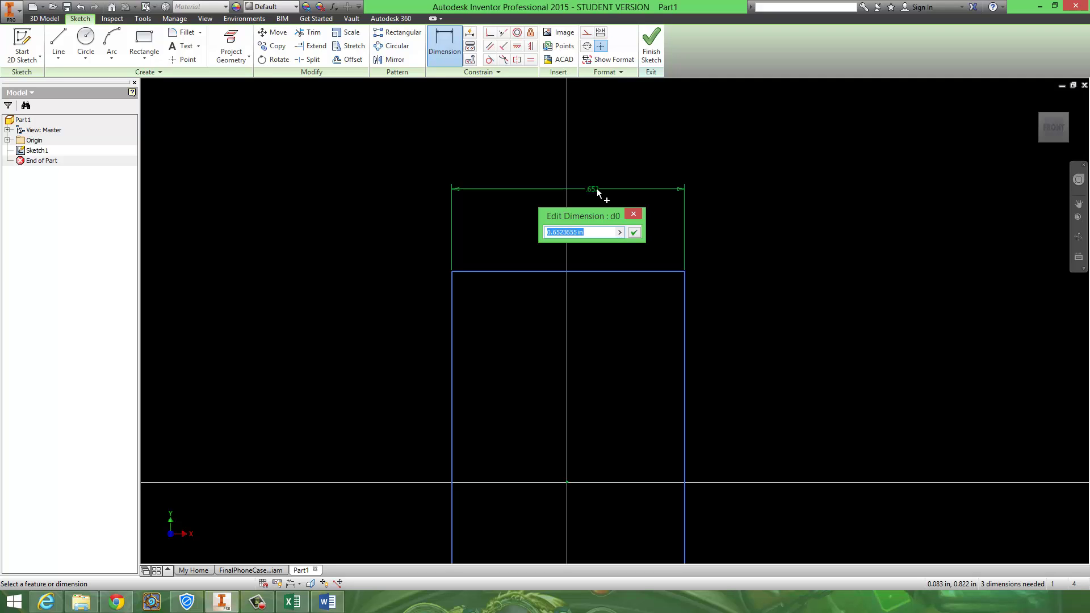
text(2.61)
key(Return)
Step: Dimension the rectangle's right edge to 4.93 in tall
scroll(519, 163, down, 5)
scroll(567, 192, up, 3)
scroll(566, 128, up, 2)
scroll(567, 134, down, 5)
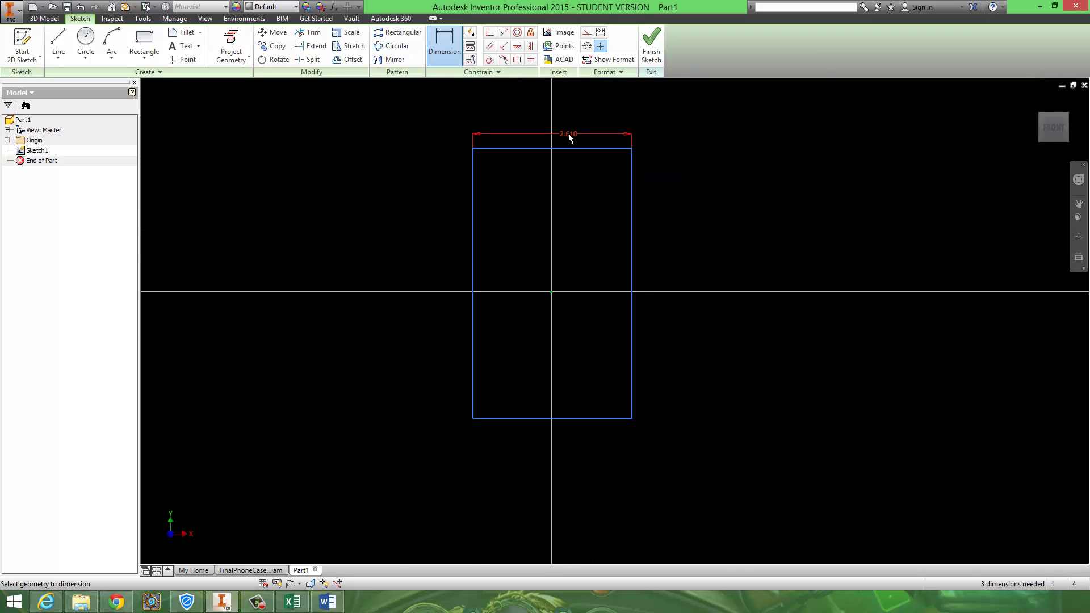
click(633, 222)
click(676, 269)
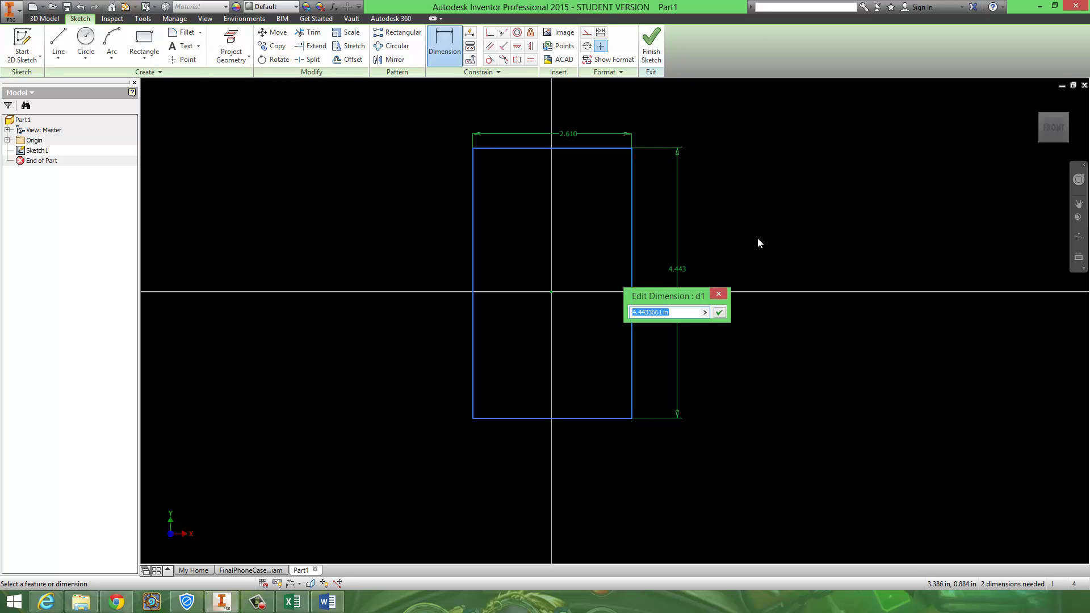
text(4.93)
key(Return)
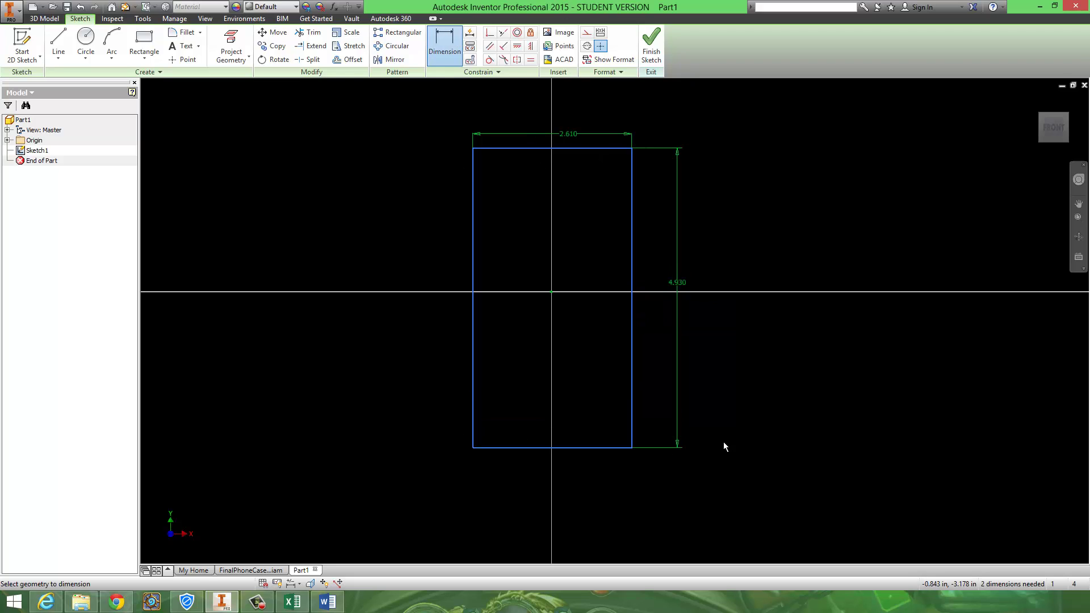
scroll(530, 304, up, 5)
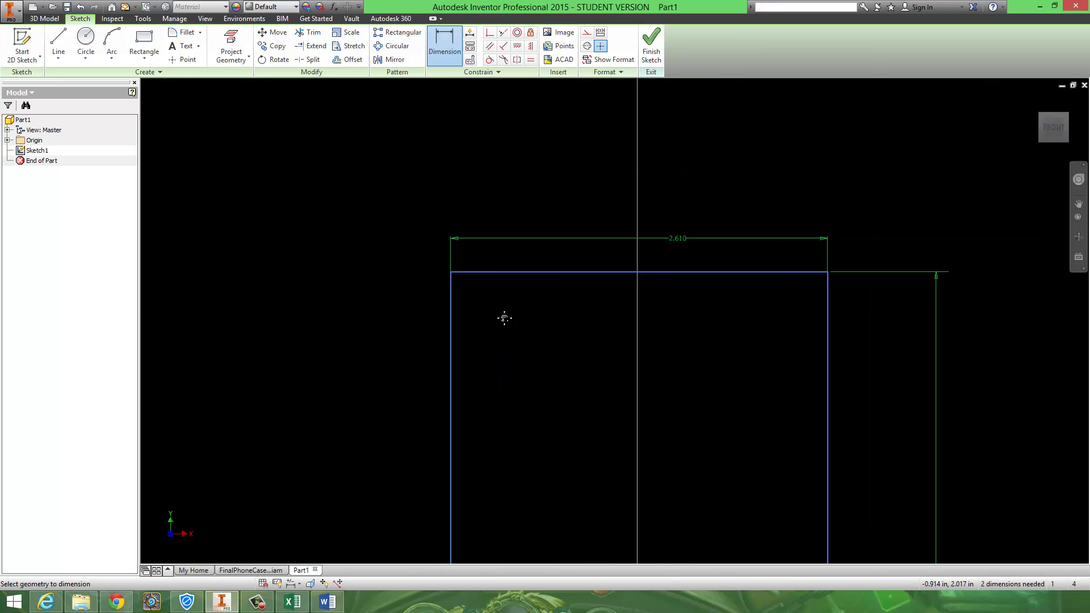
middle_drag(497, 296, 462, 185)
scroll(482, 210, down, 3)
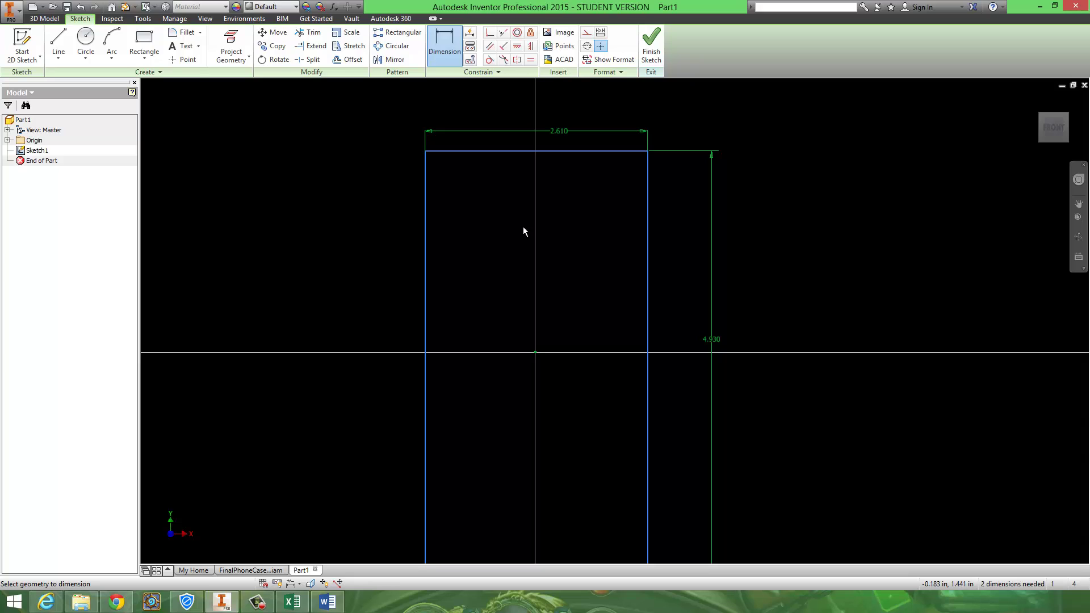
scroll(528, 226, down, 3)
middle_drag(525, 228, 598, 207)
scroll(615, 267, down, 3)
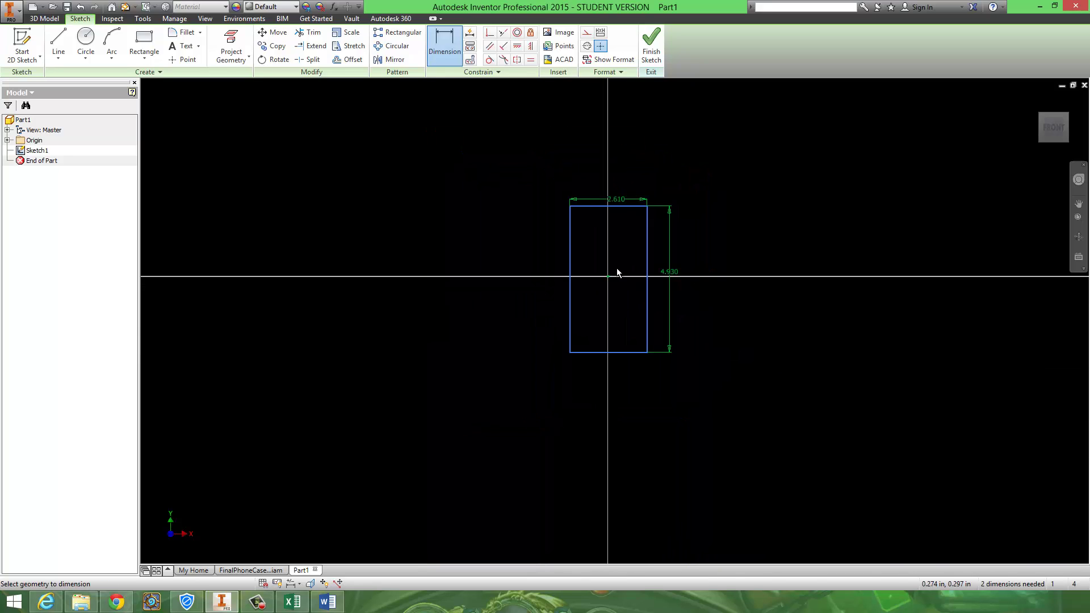
scroll(616, 272, up, 3)
scroll(615, 273, down, 2)
scroll(615, 268, up, 3)
scroll(614, 270, down, 3)
scroll(614, 270, up, 3)
scroll(615, 271, down, 2)
scroll(613, 274, up, 3)
scroll(611, 277, down, 3)
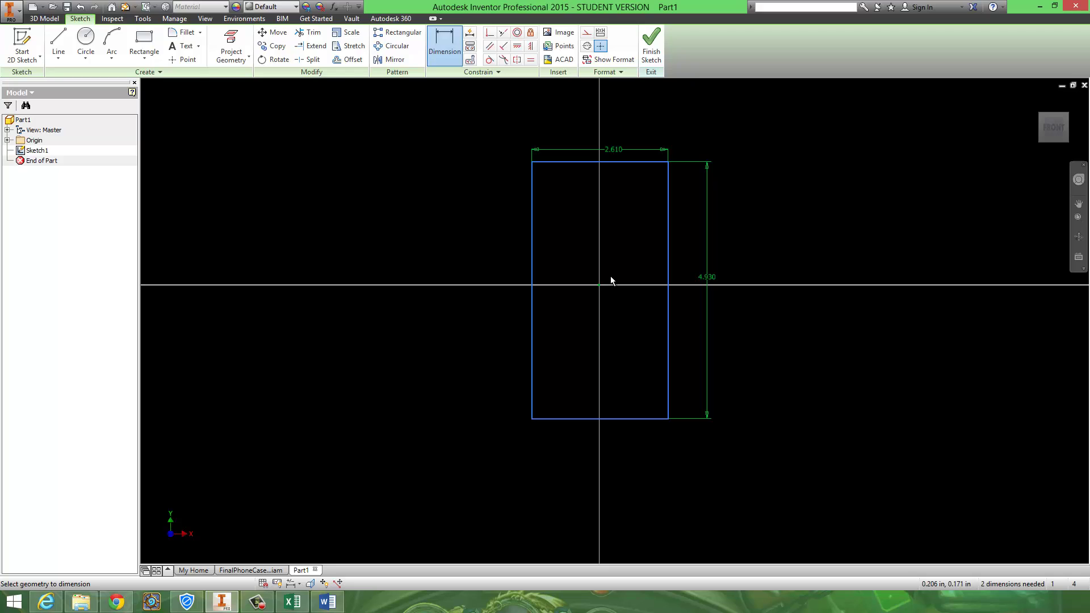
scroll(610, 276, up, 1)
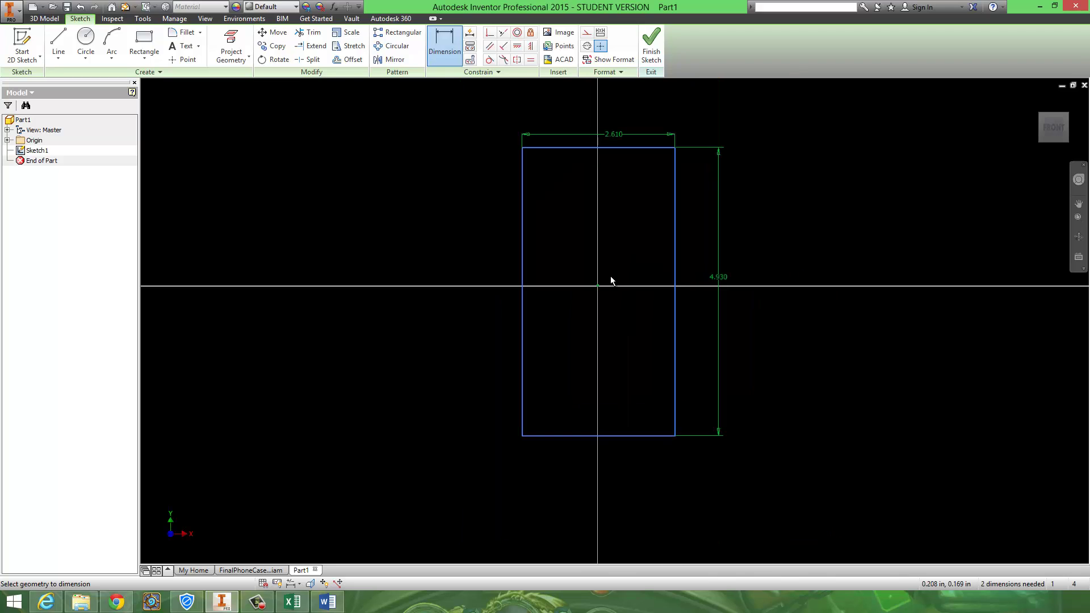
scroll(611, 277, up, 3)
scroll(610, 277, down, 2)
scroll(611, 278, down, 2)
scroll(610, 278, up, 3)
scroll(608, 282, down, 2)
scroll(608, 283, up, 1)
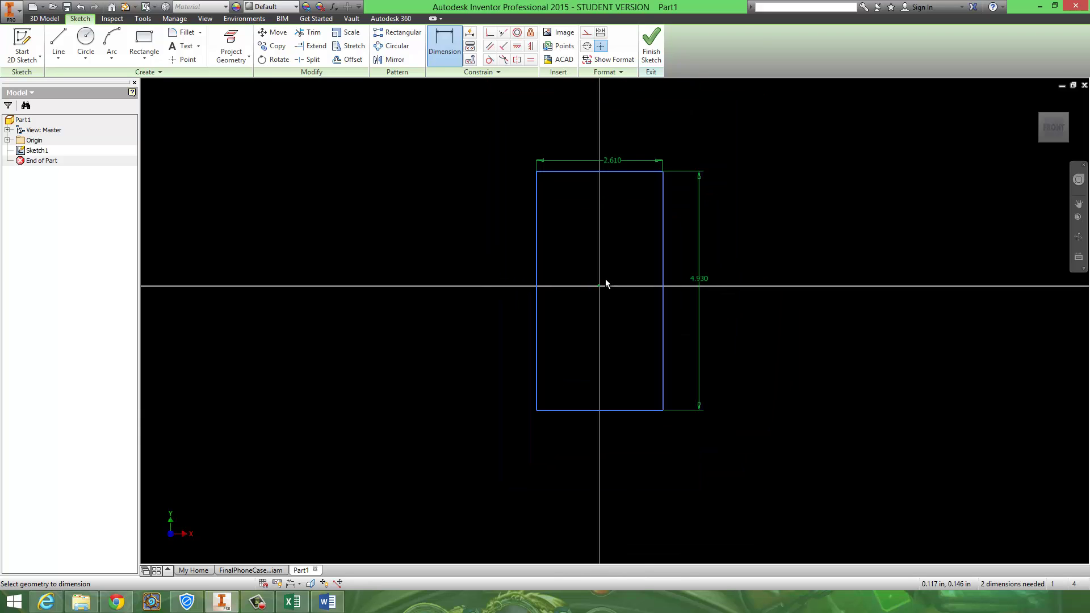
scroll(605, 281, down, 3)
scroll(605, 282, up, 4)
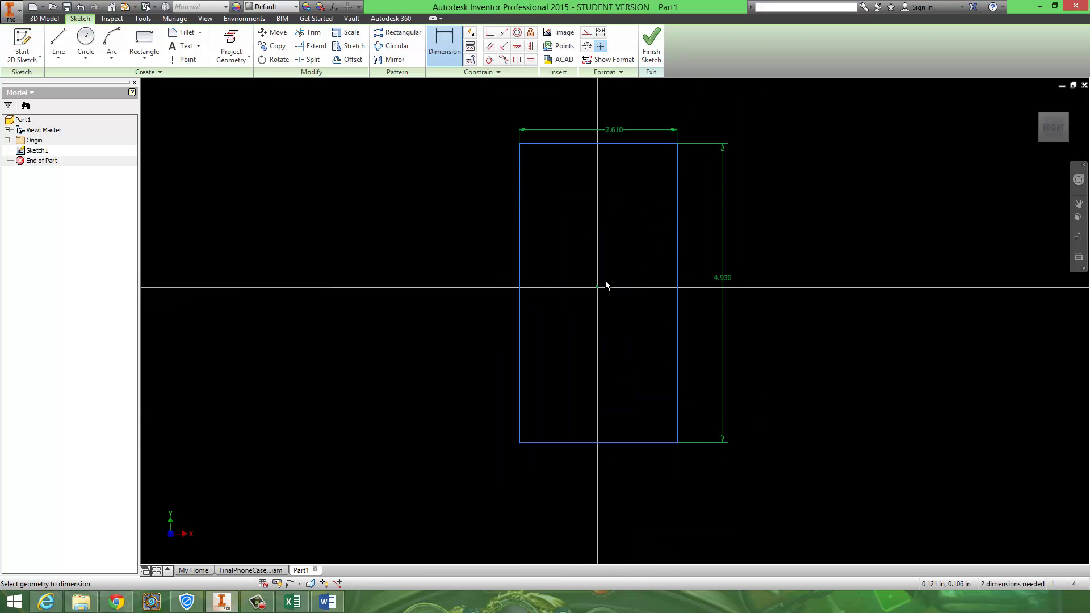
scroll(605, 284, up, 1)
scroll(605, 285, down, 4)
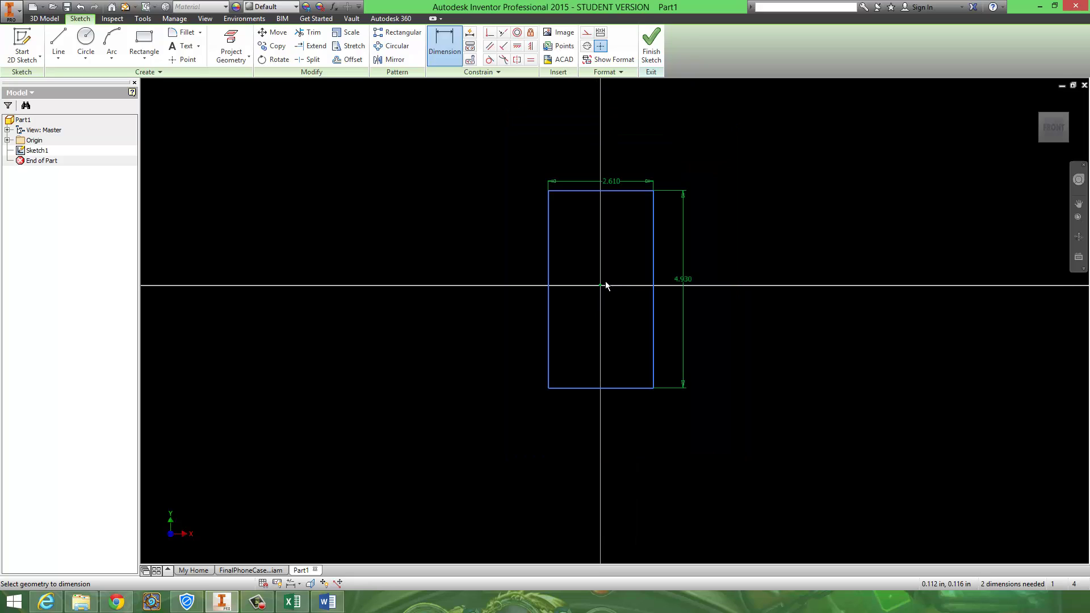
scroll(605, 285, up, 1)
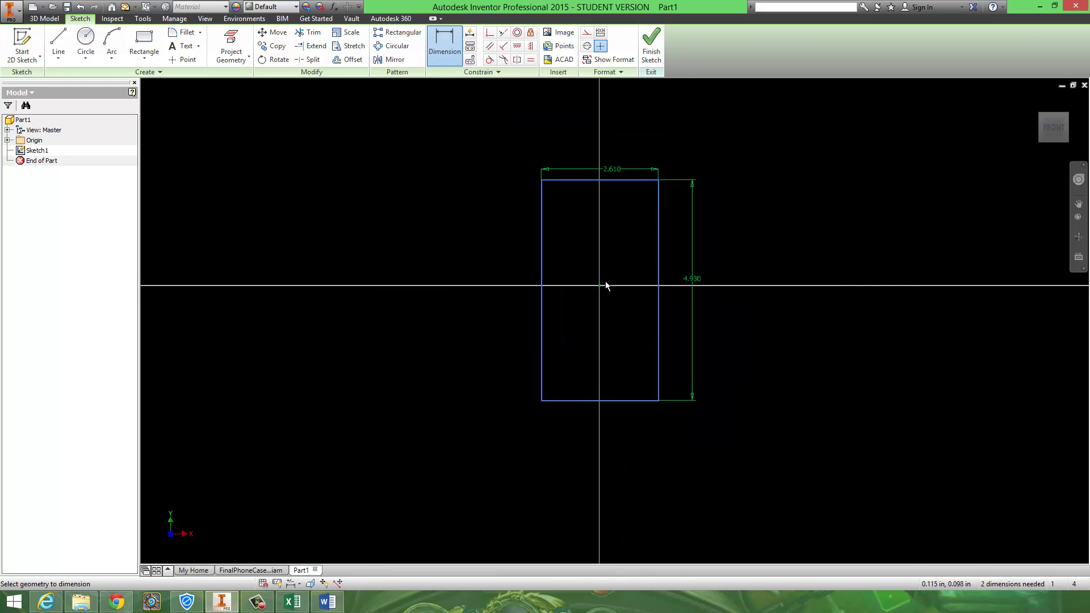
scroll(605, 285, up, 1)
scroll(605, 284, down, 4)
scroll(605, 283, up, 5)
scroll(605, 284, down, 4)
scroll(605, 284, up, 5)
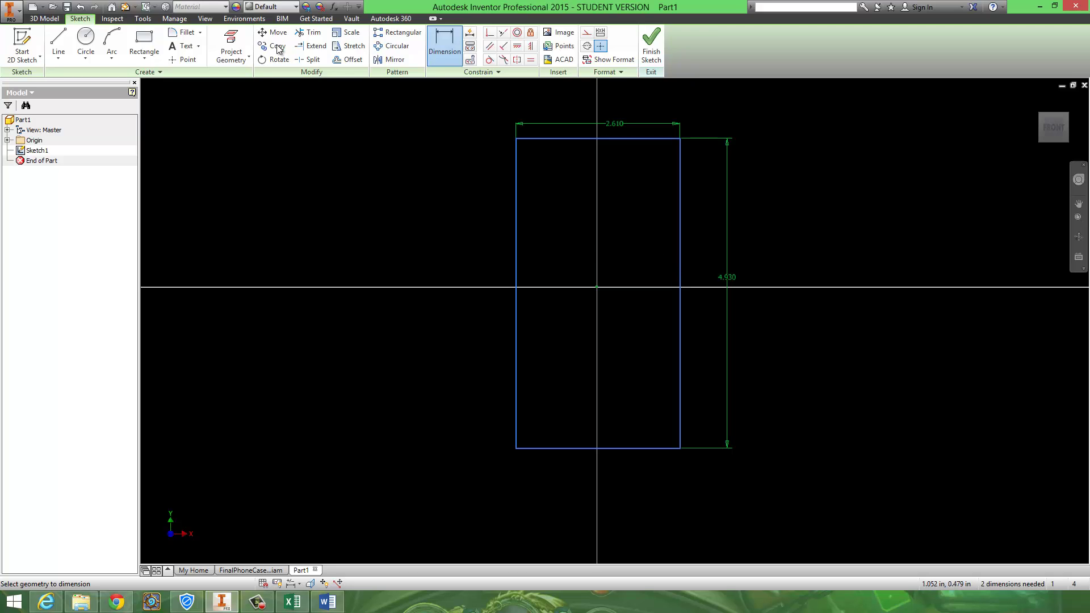
Step: Draw a three-point arc across the top-left corner, from the left edge to the top edge
click(110, 39)
click(58, 58)
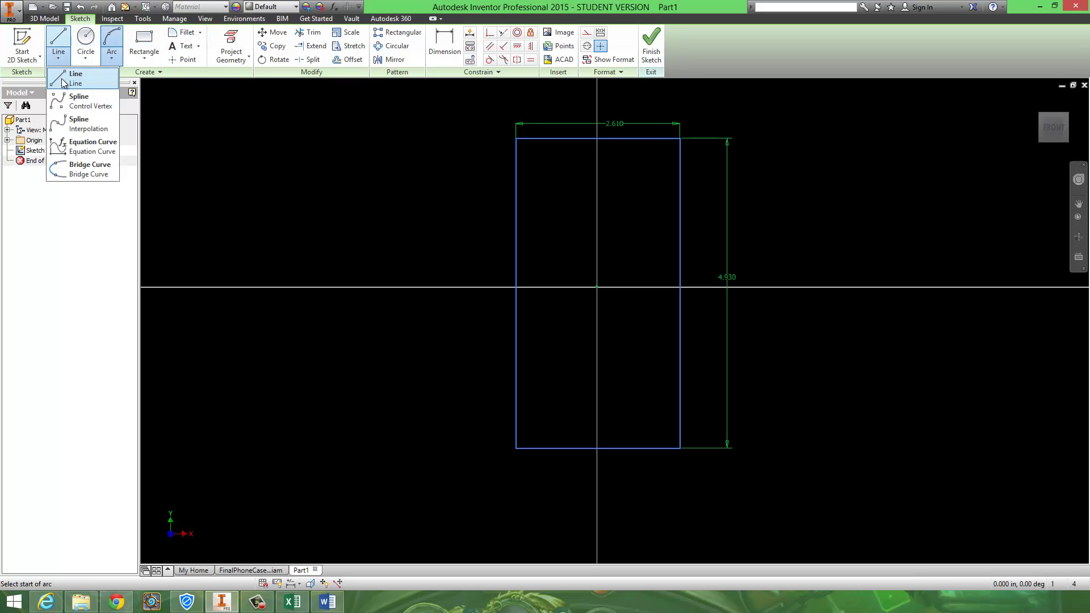
click(116, 43)
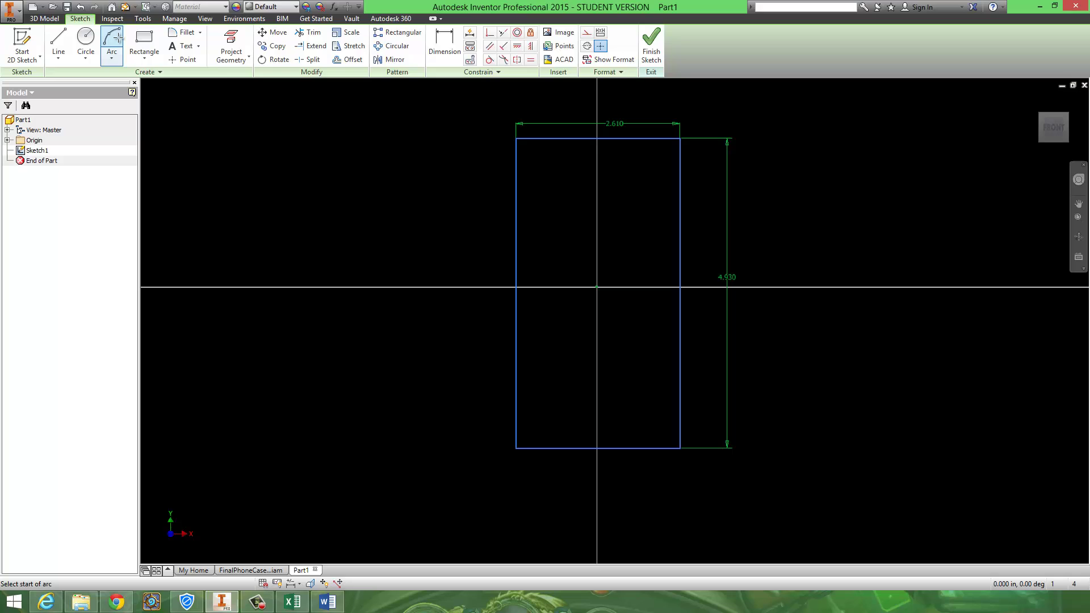
click(517, 164)
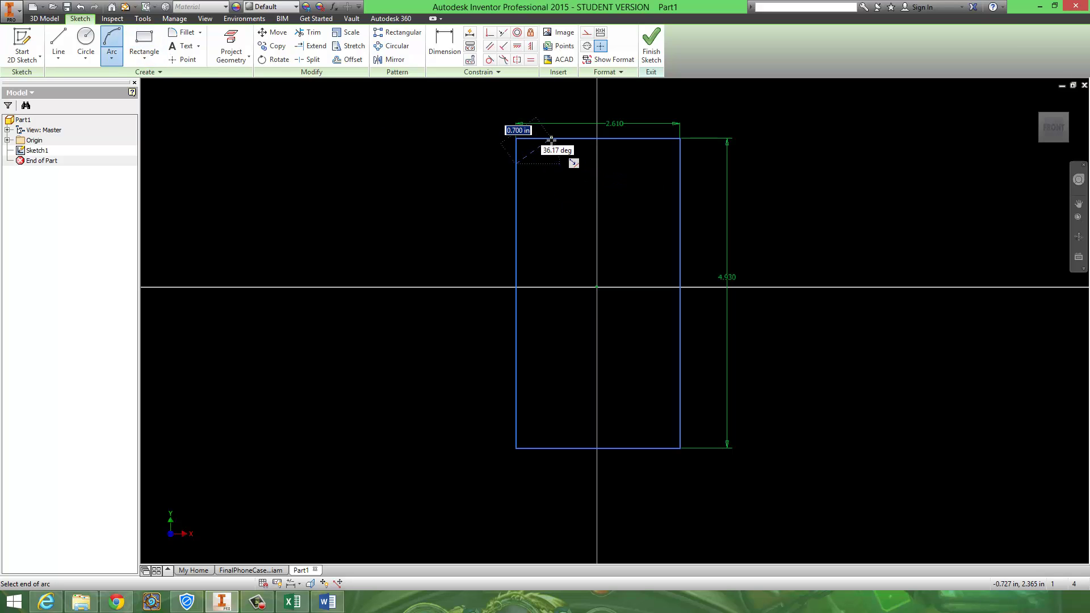
click(550, 139)
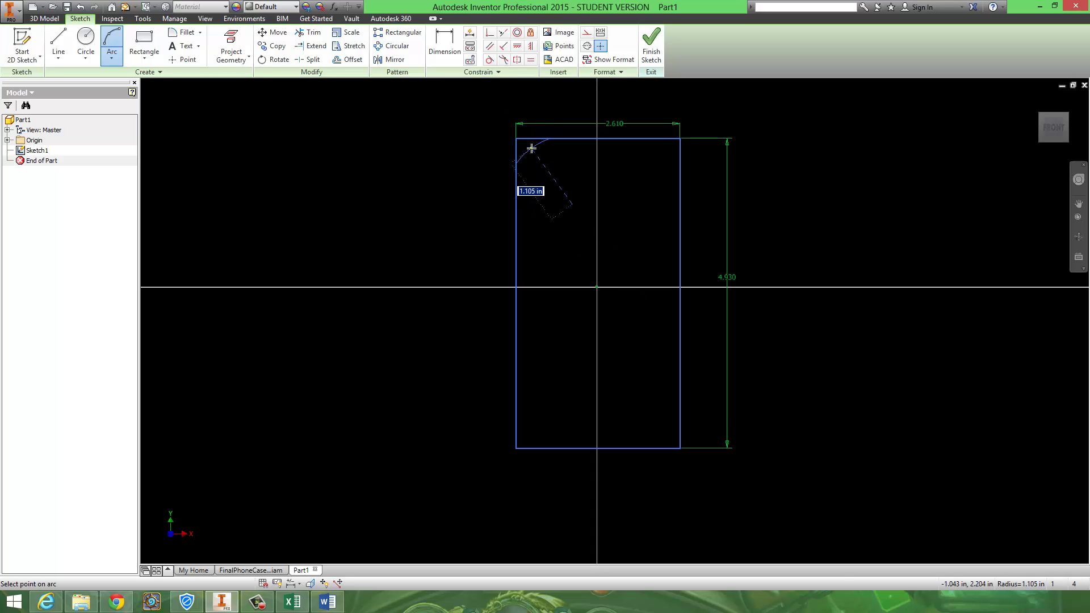
click(531, 148)
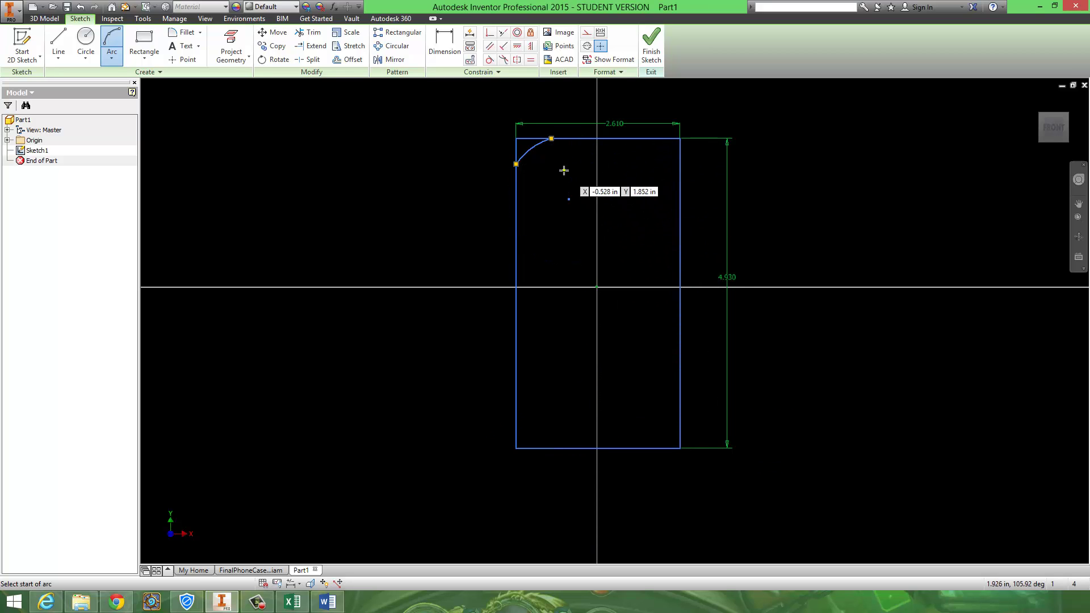
Step: Draw a short vertical line down from the top edge and a short horizontal line from the left edge
key(l)
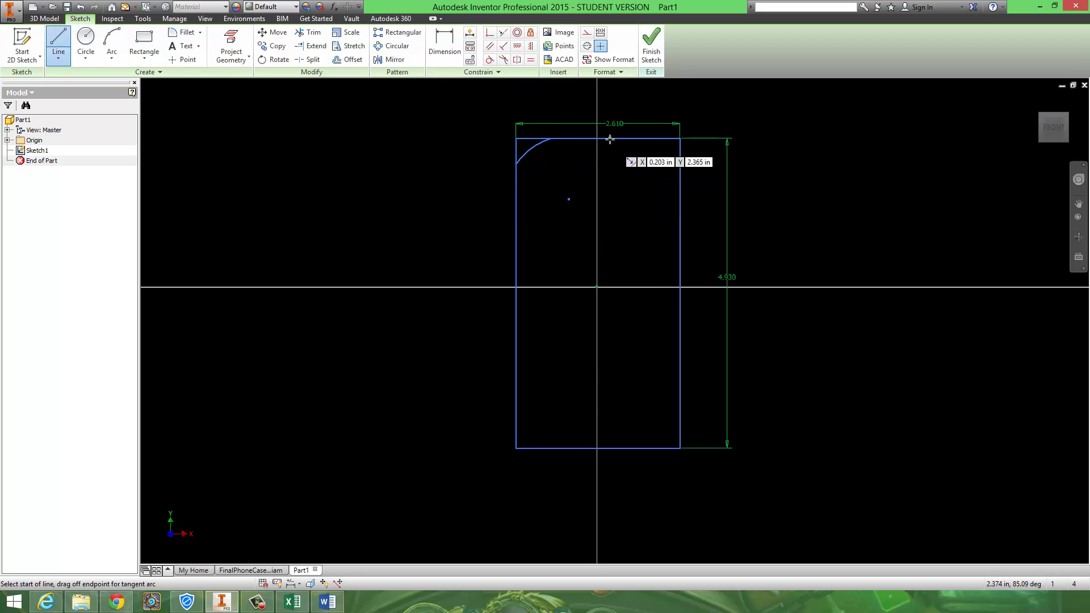
click(609, 138)
click(609, 199)
click(58, 43)
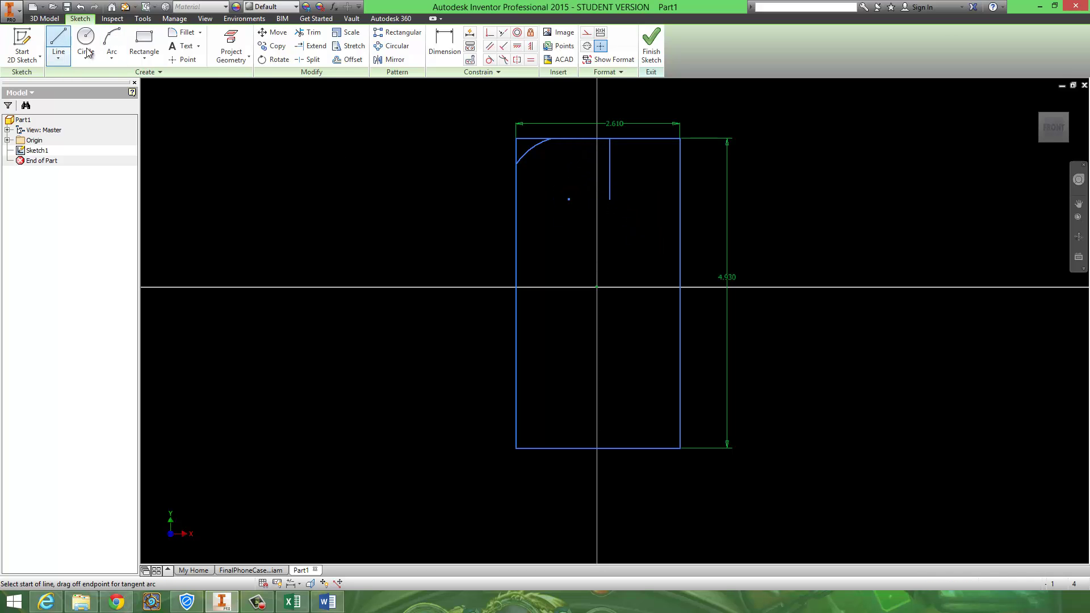
click(516, 265)
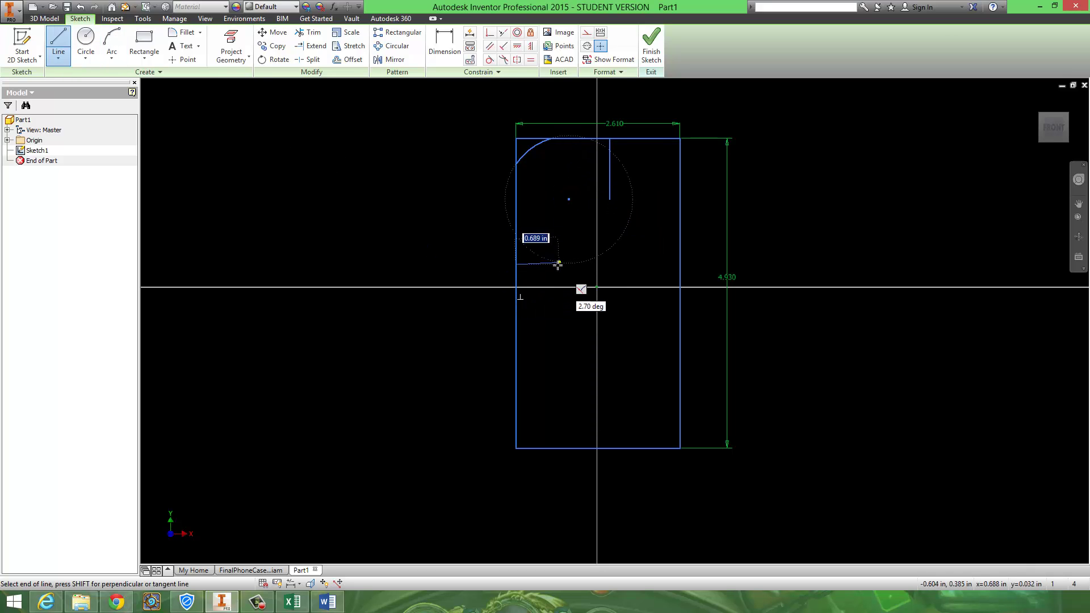
click(551, 265)
key(Escape)
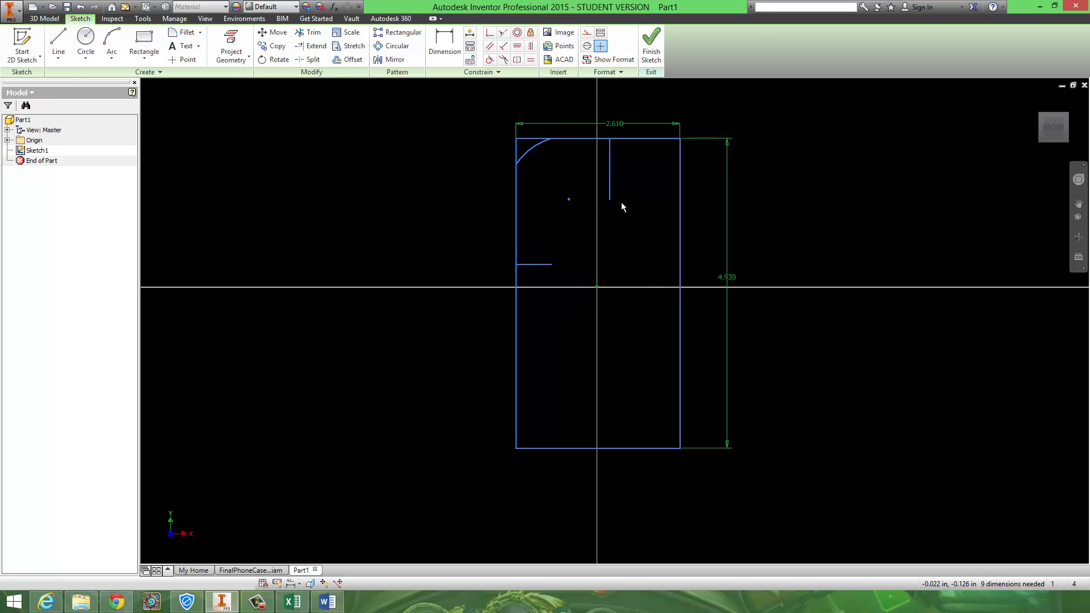
Step: Dimension the short vertical line 1.305 in from the right edge
click(444, 45)
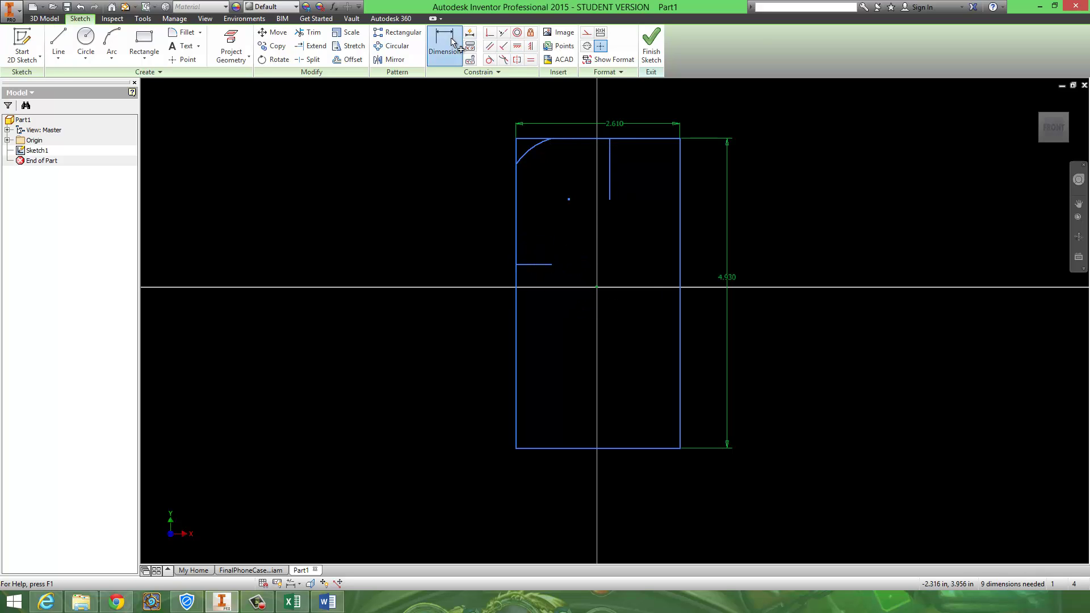
click(679, 199)
click(645, 161)
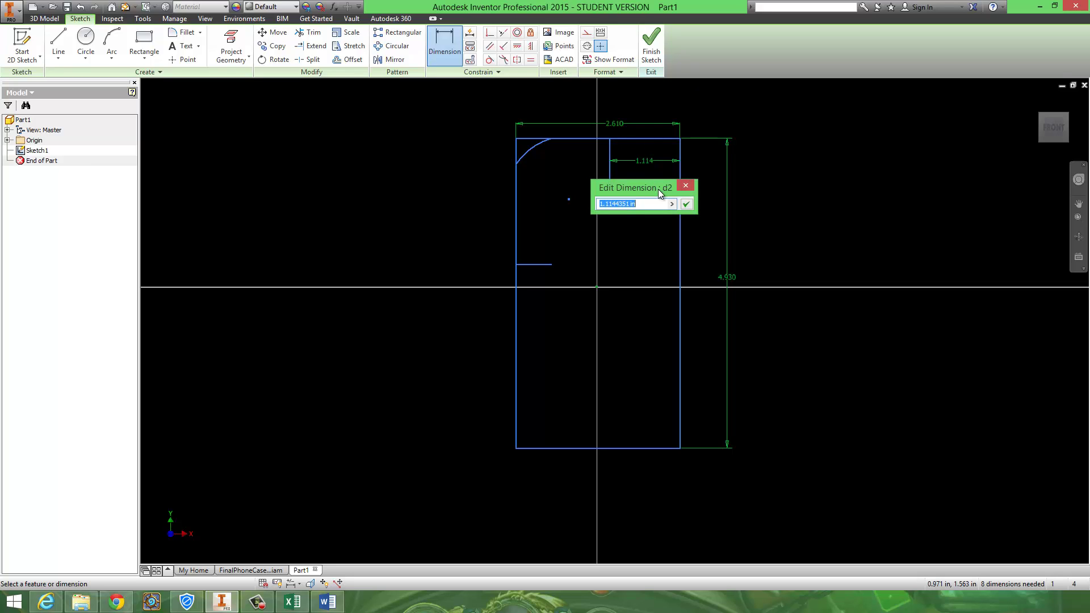
text(1.305)
key(Return)
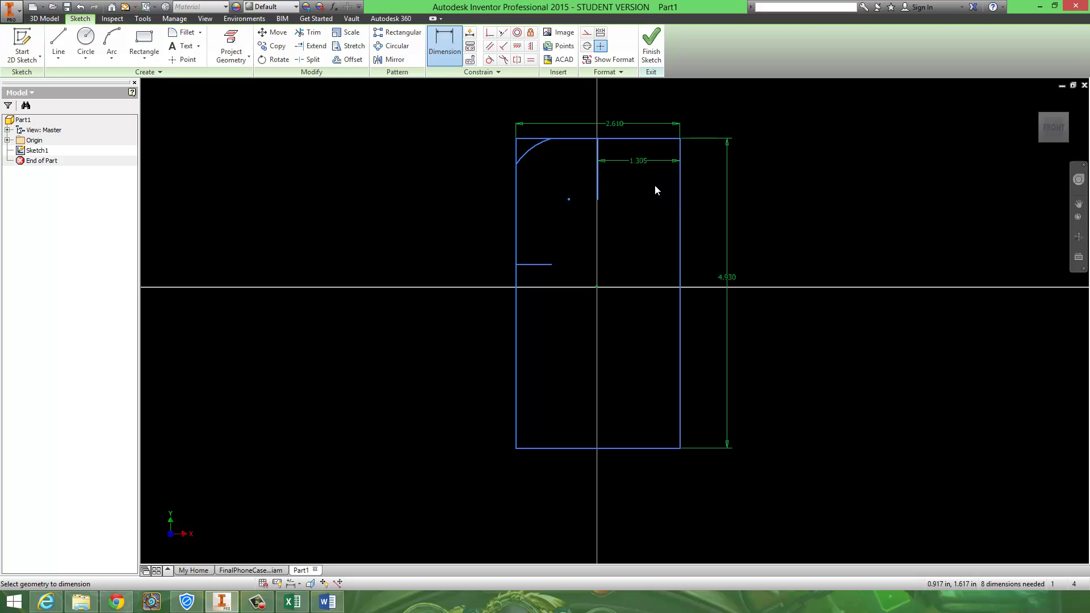
Step: Dimension the horizontal line 4.93/2 (2.465) above the bottom and move both dimensions clear of the outline
click(532, 264)
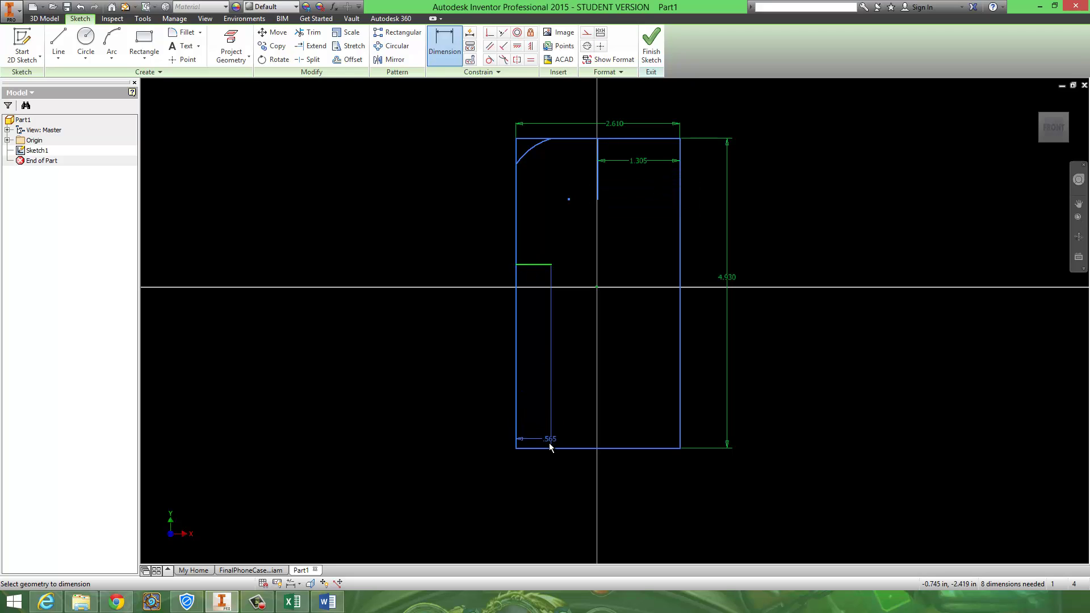
click(549, 447)
click(560, 355)
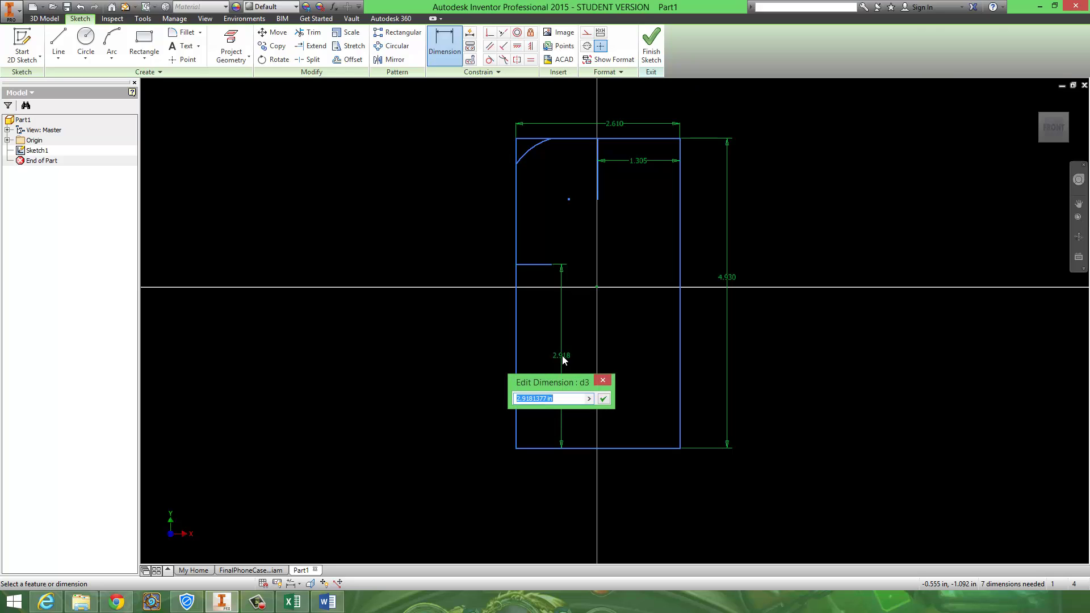
text(4.93/2)
key(Return)
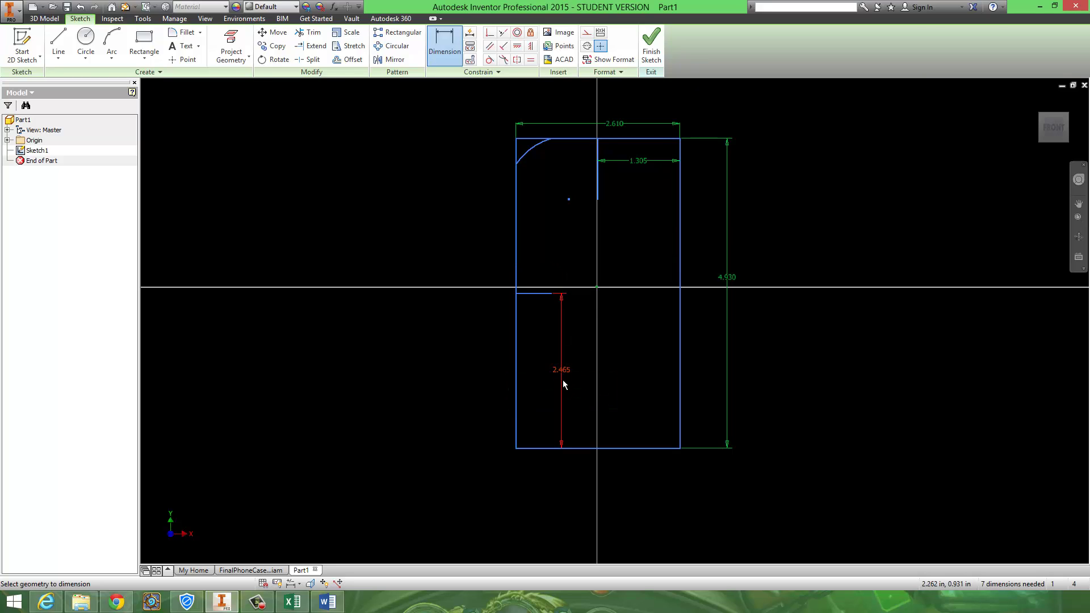
click(564, 371)
key(Escape)
drag(563, 379, 482, 382)
key(Escape)
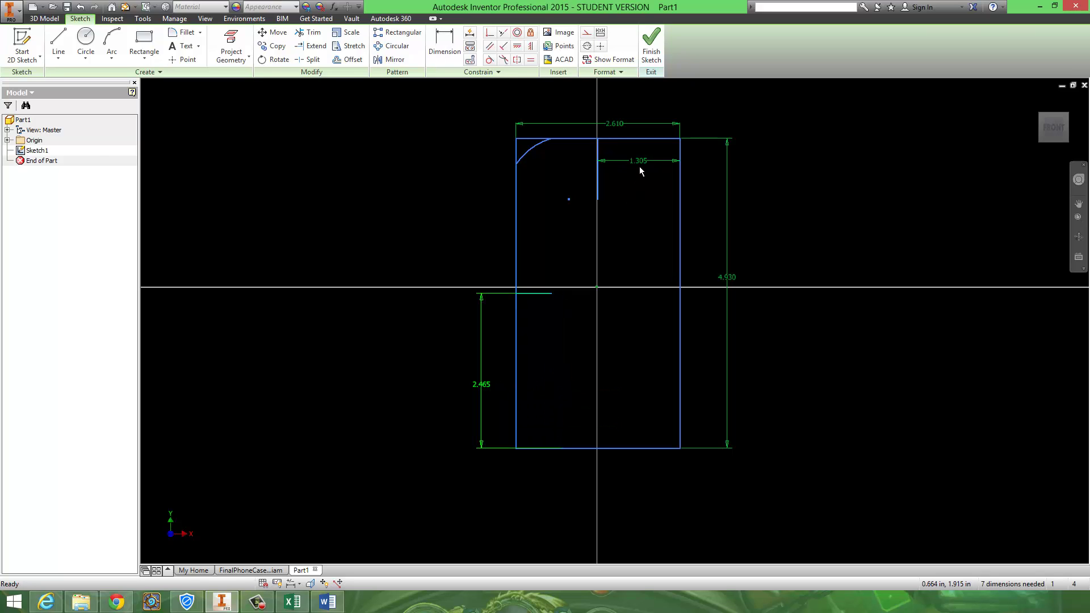
drag(638, 161, 633, 133)
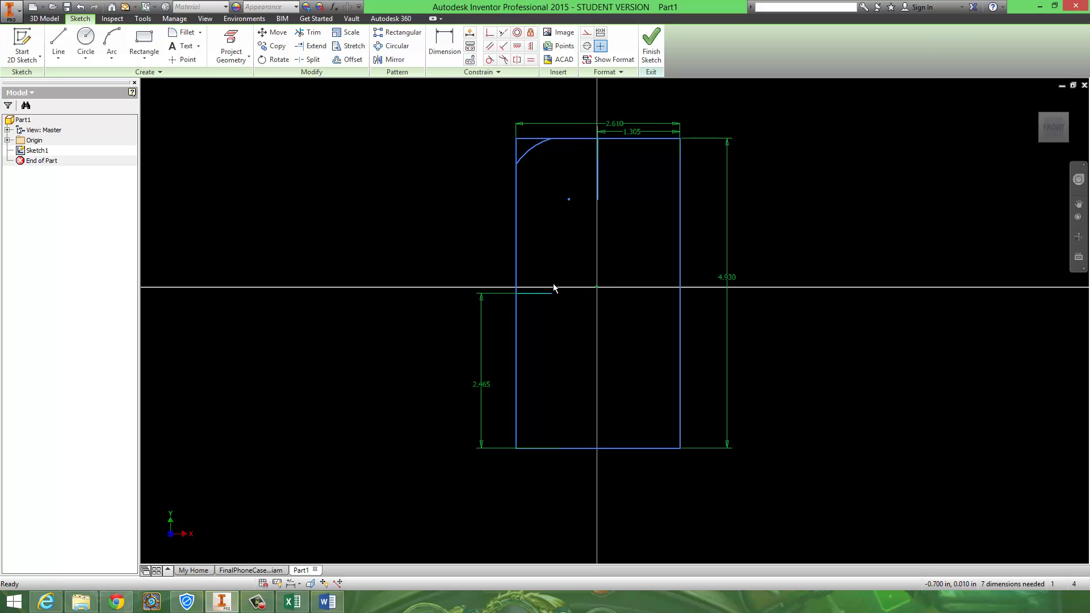
Step: Mirror the top-left arc across the vertical line to the top-right corner
click(390, 59)
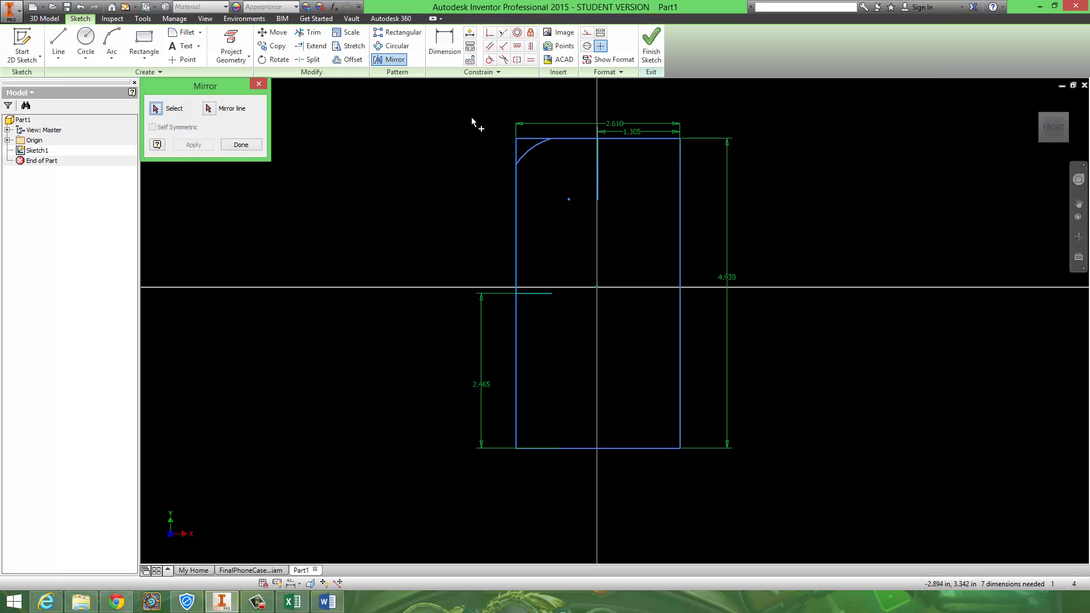
click(531, 152)
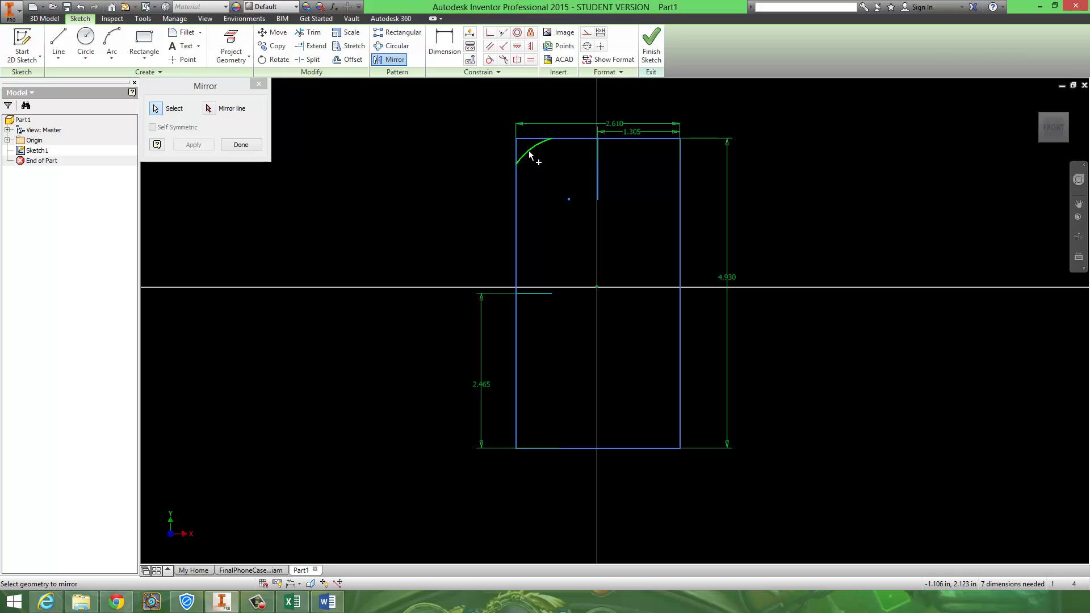
click(210, 109)
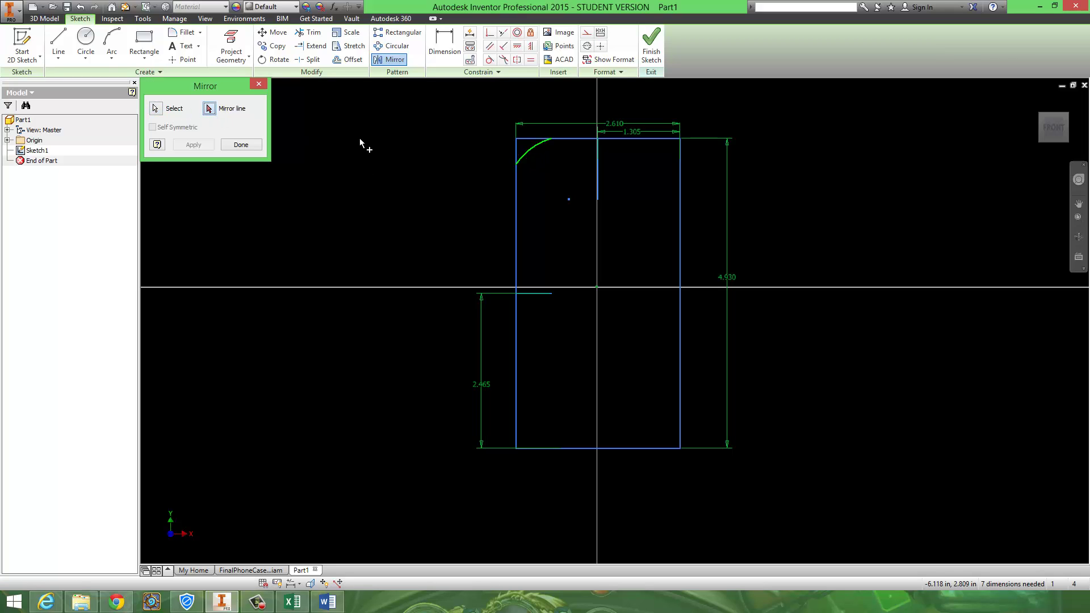
click(598, 170)
click(204, 144)
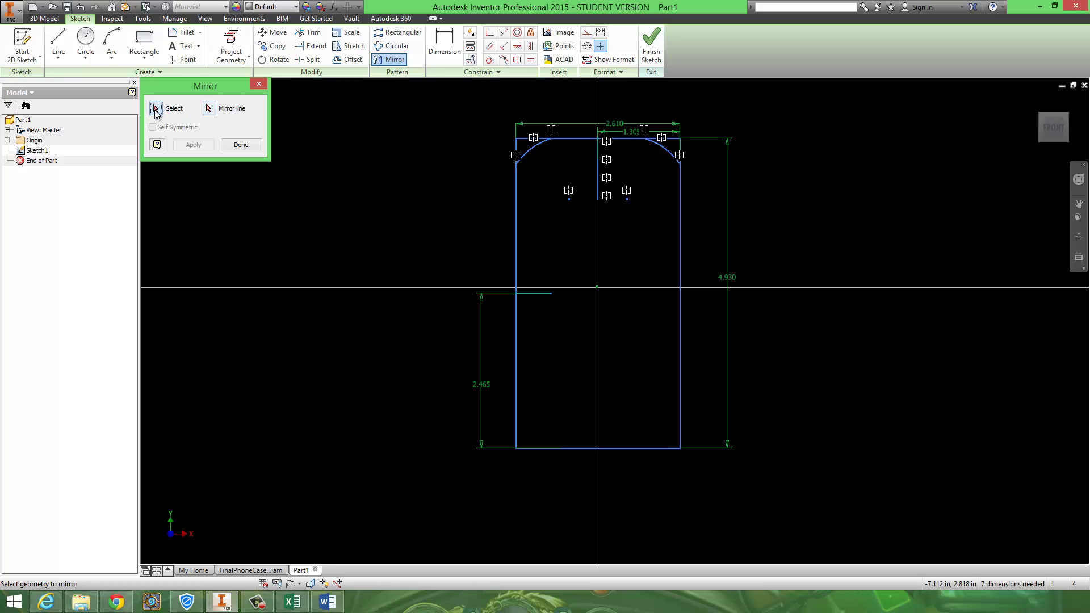
Step: Mirror the top-left arc across the horizontal line to the bottom-left corner
click(527, 150)
click(210, 109)
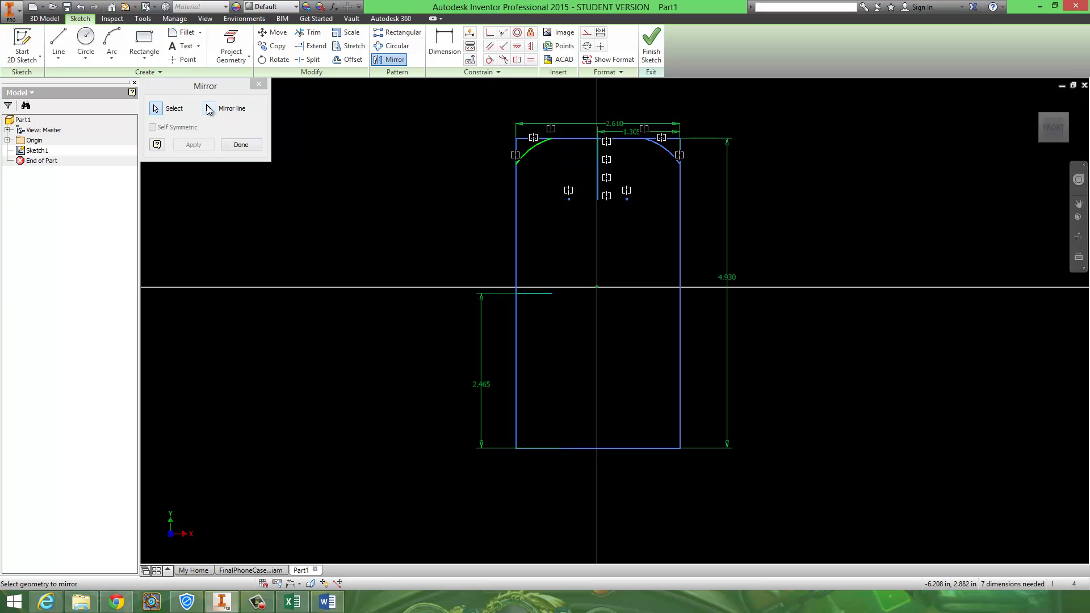
click(549, 294)
click(193, 144)
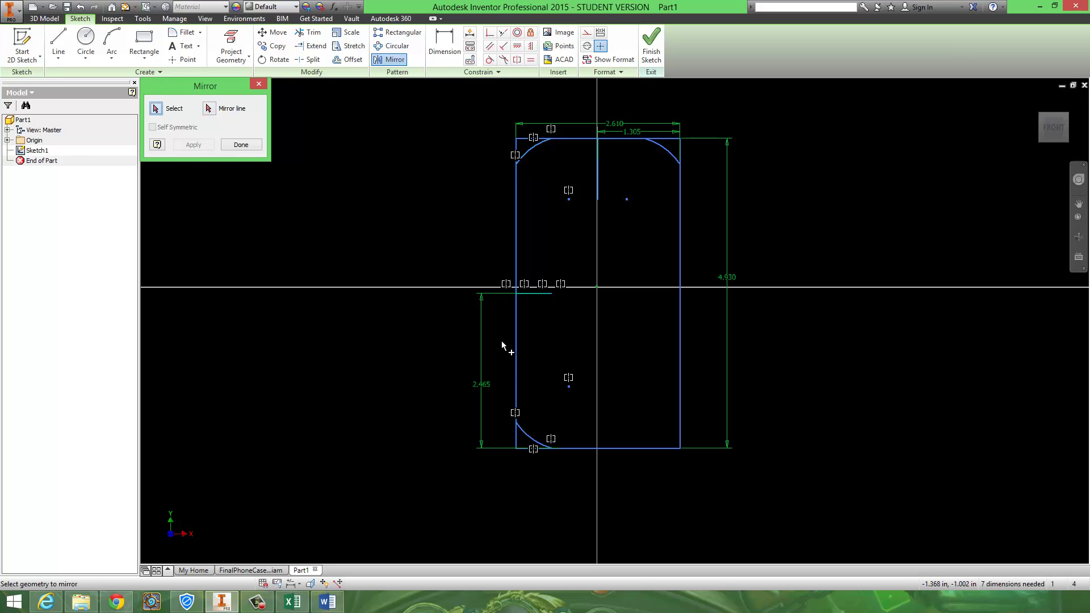
Step: Mirror the bottom-left arc across the vertical line to the bottom-right corner
click(541, 445)
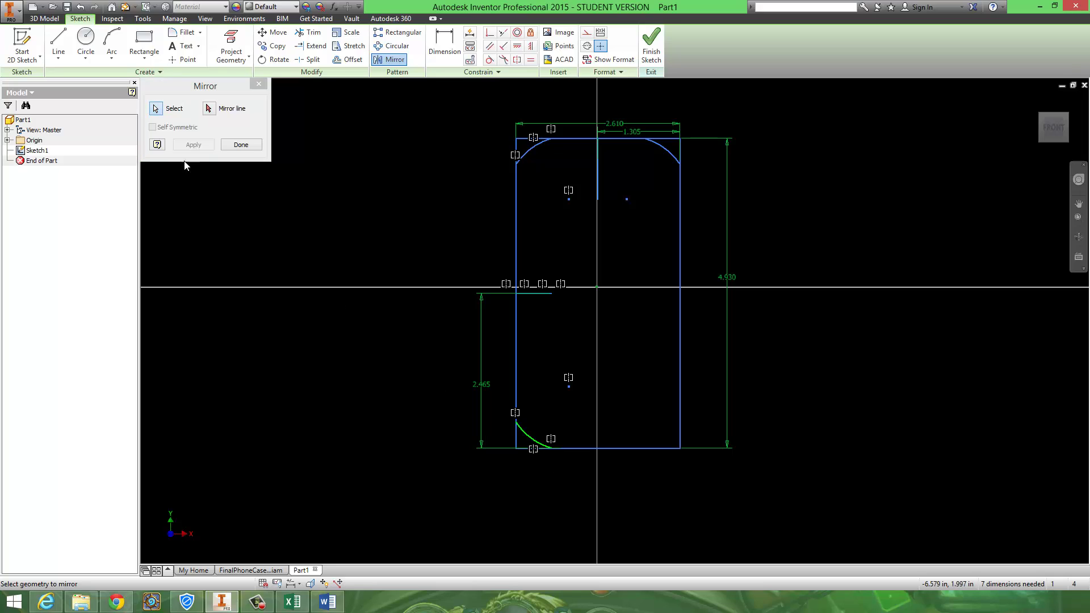
click(215, 111)
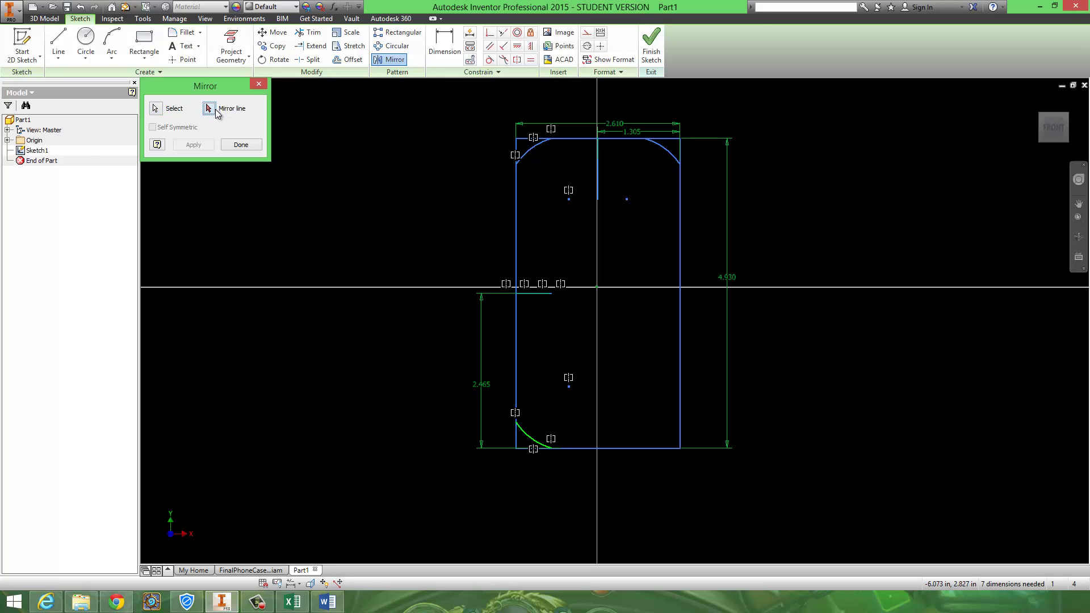
click(599, 180)
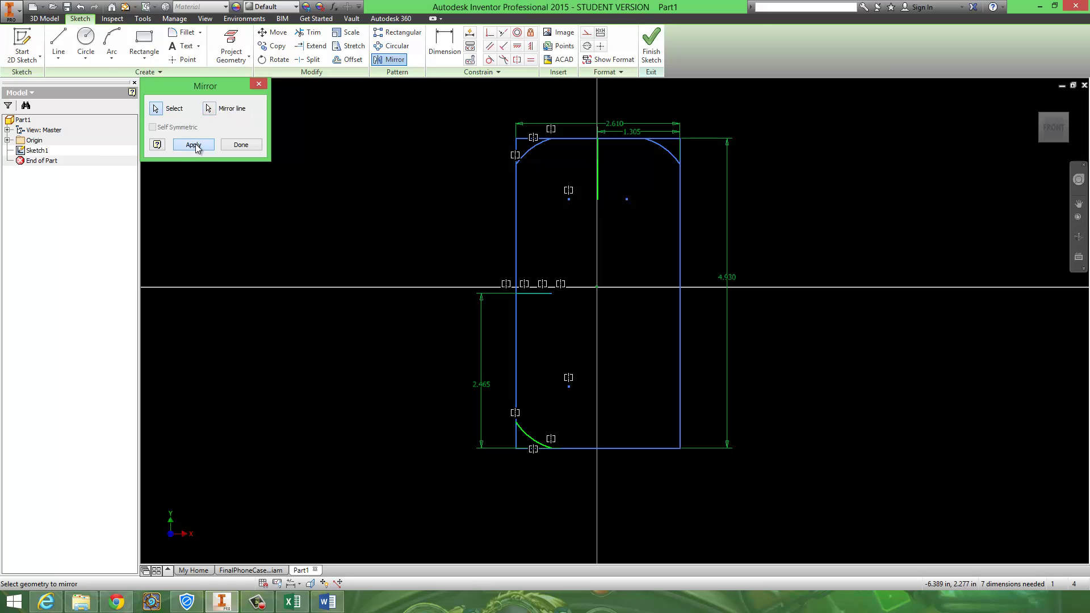
click(240, 145)
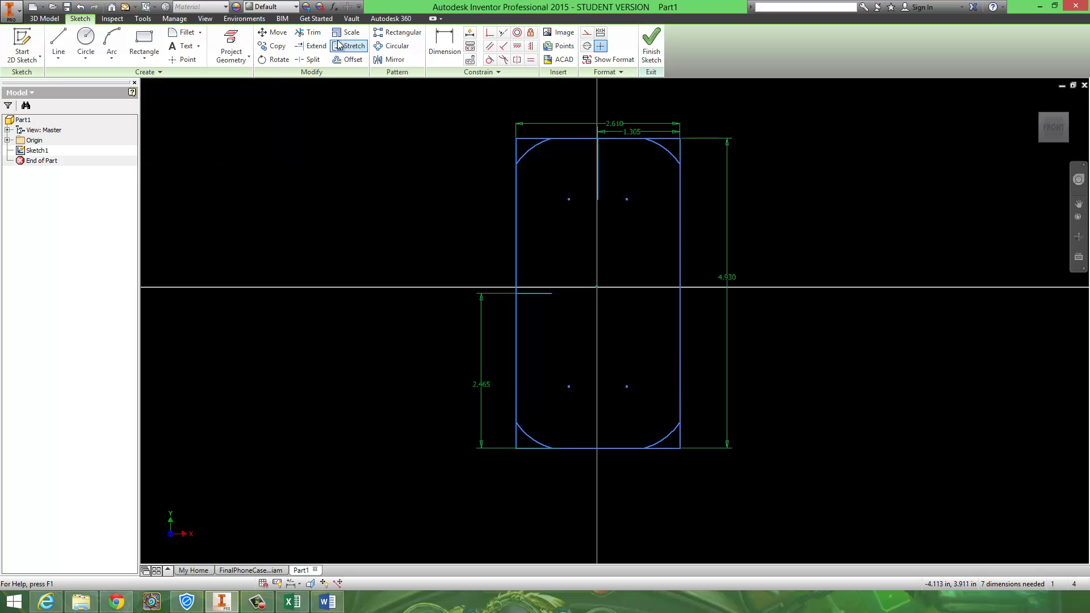
Step: Trim the top-edge stub beyond the top-left corner arc
click(310, 33)
click(528, 140)
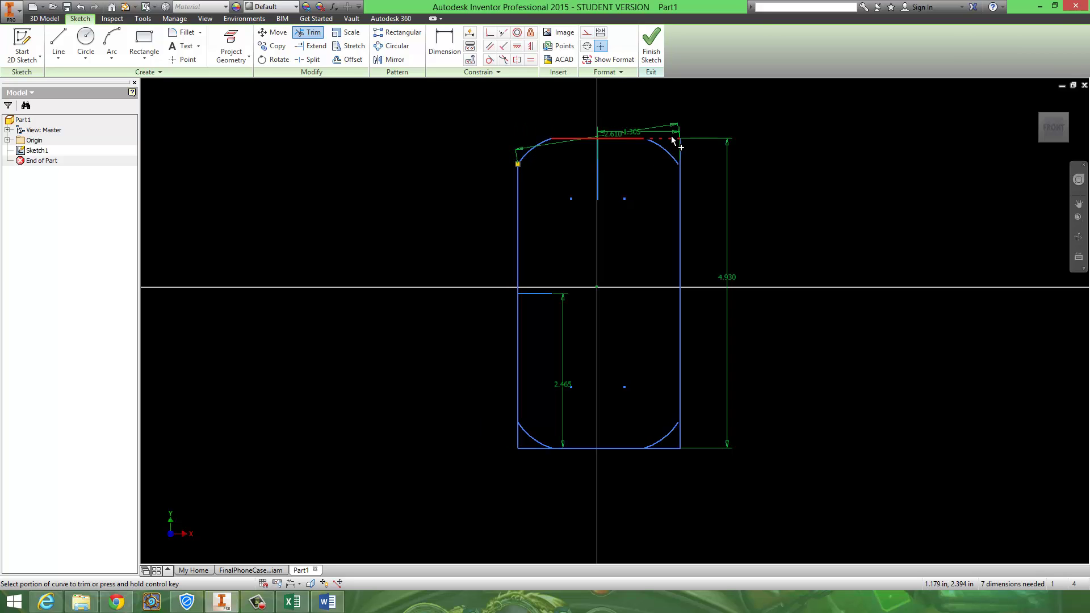
key(Escape)
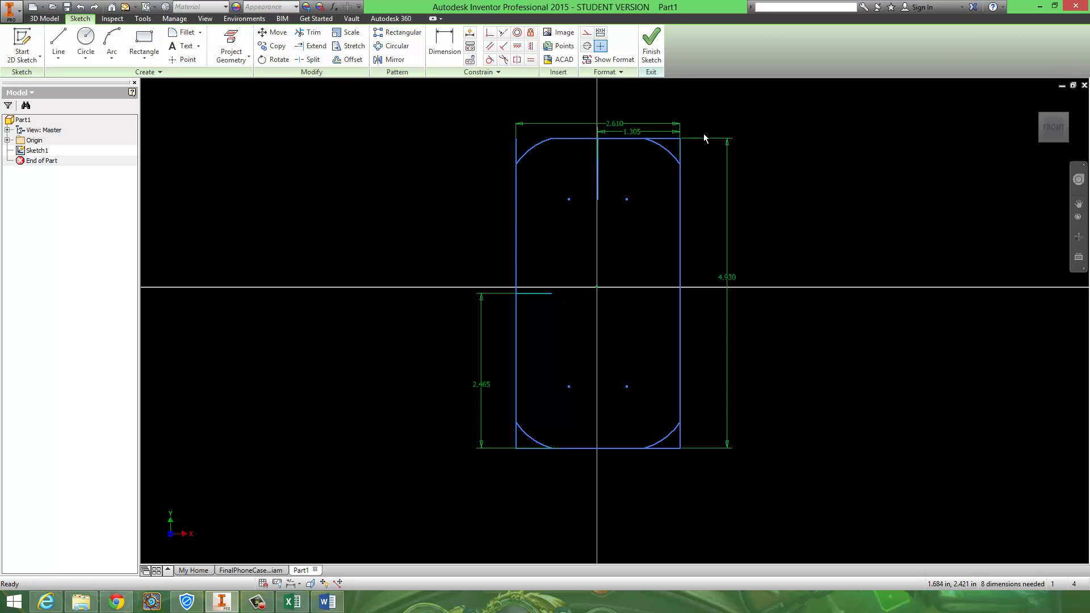
Step: Delete the old 2.610, 1.305, 4.930 and 2.465 dimensions and the stray horizontal guide line
drag(703, 139, 583, 108)
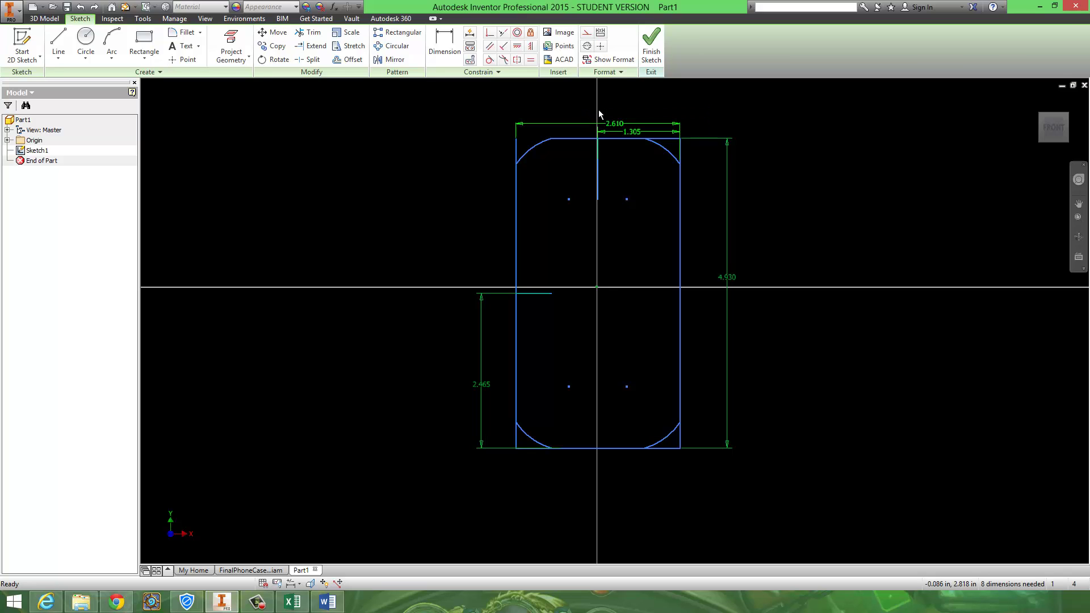
key(Delete)
drag(783, 118, 712, 448)
key(Delete)
drag(501, 478, 410, 248)
key(Delete)
drag(570, 322, 537, 275)
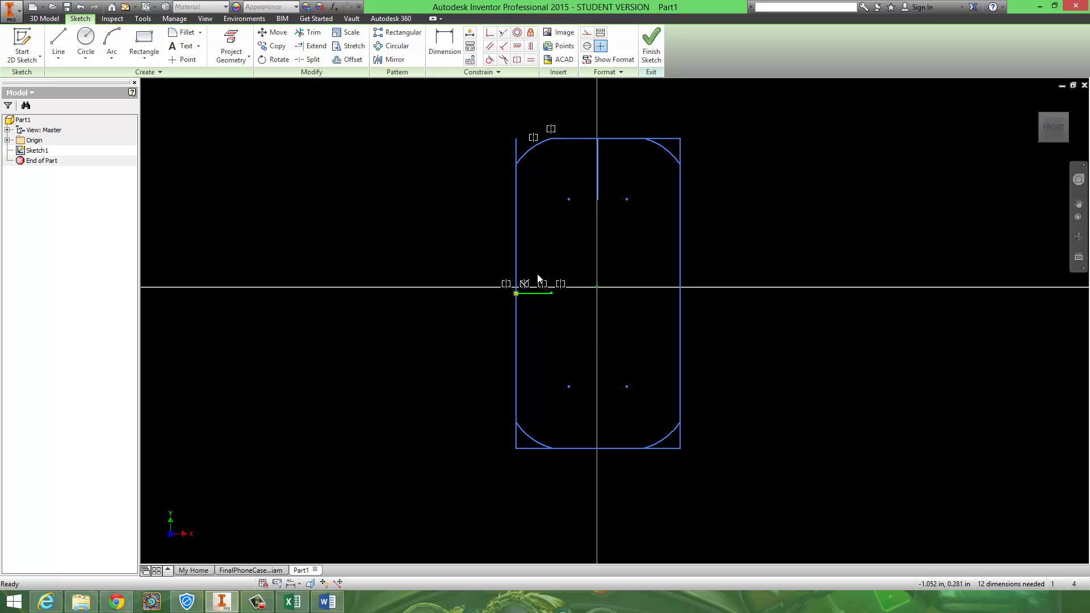
Step: Trim the leftover stubs at the top-left, top-right, bottom-right and bottom-left corners
click(308, 32)
click(520, 151)
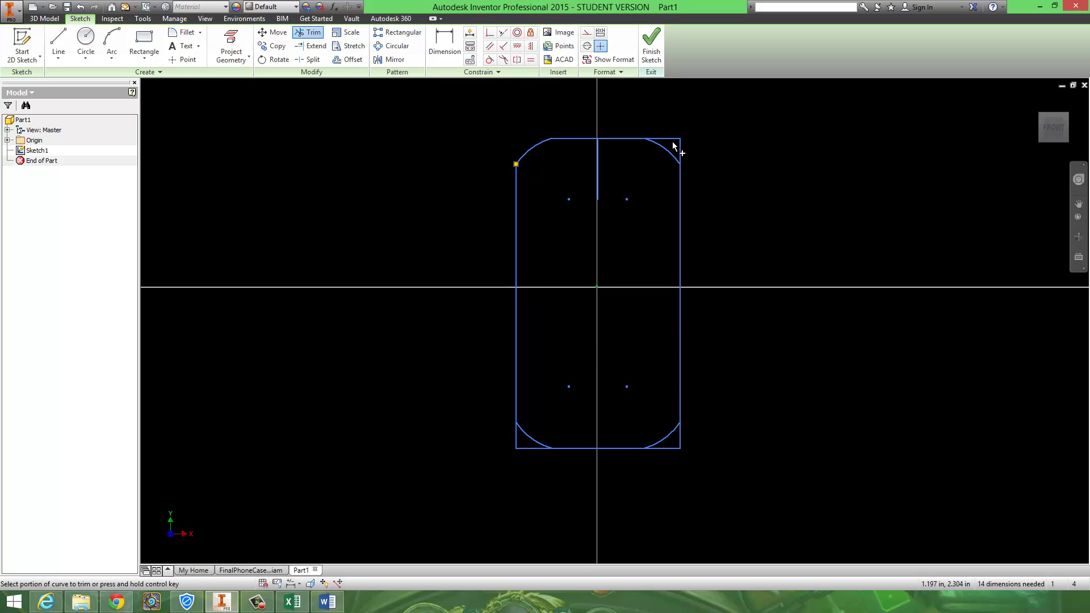
click(672, 139)
click(680, 151)
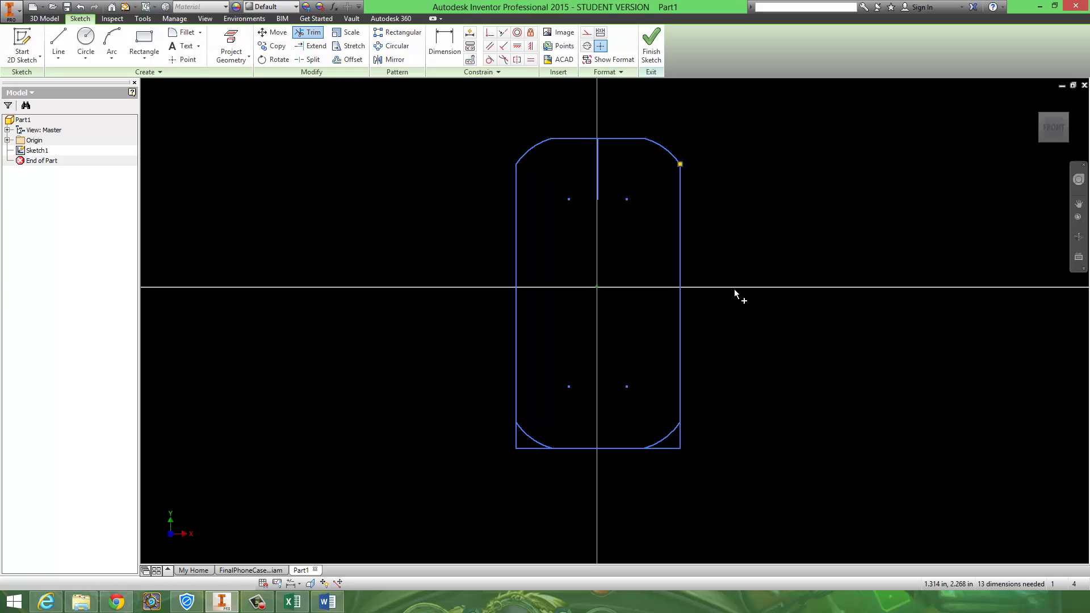
click(681, 441)
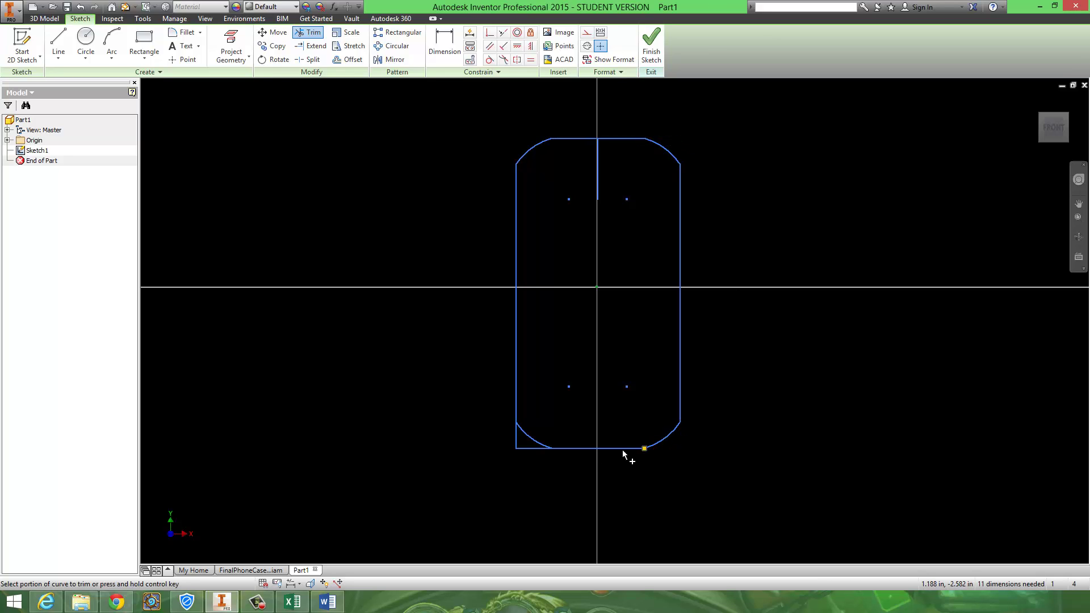
click(516, 439)
Step: Dimension the outline 4.930 between top and bottom lines and 2.610 between left and right sides
key(d)
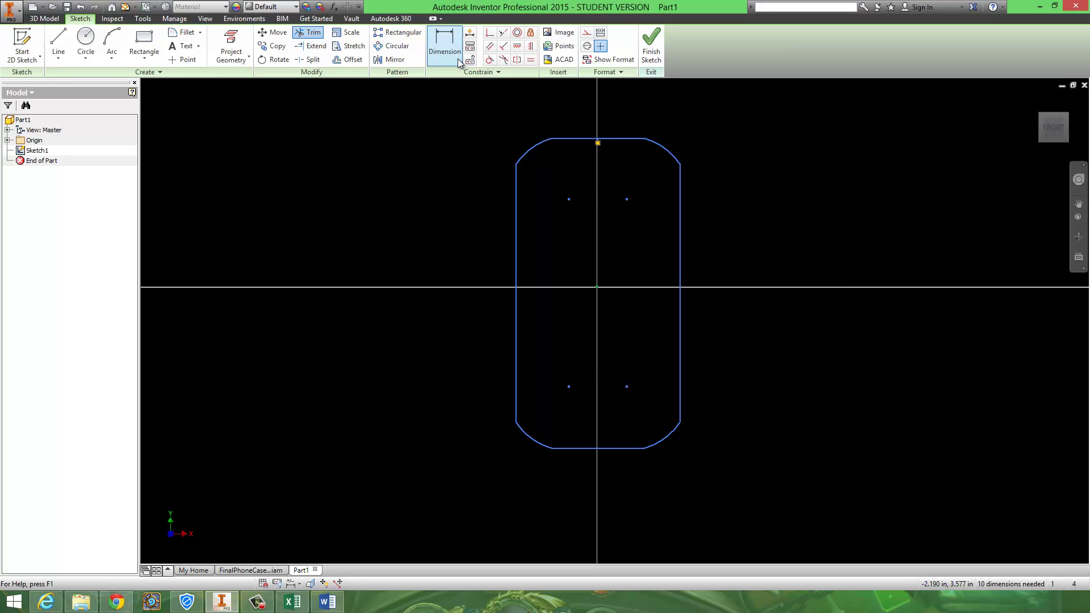
click(624, 145)
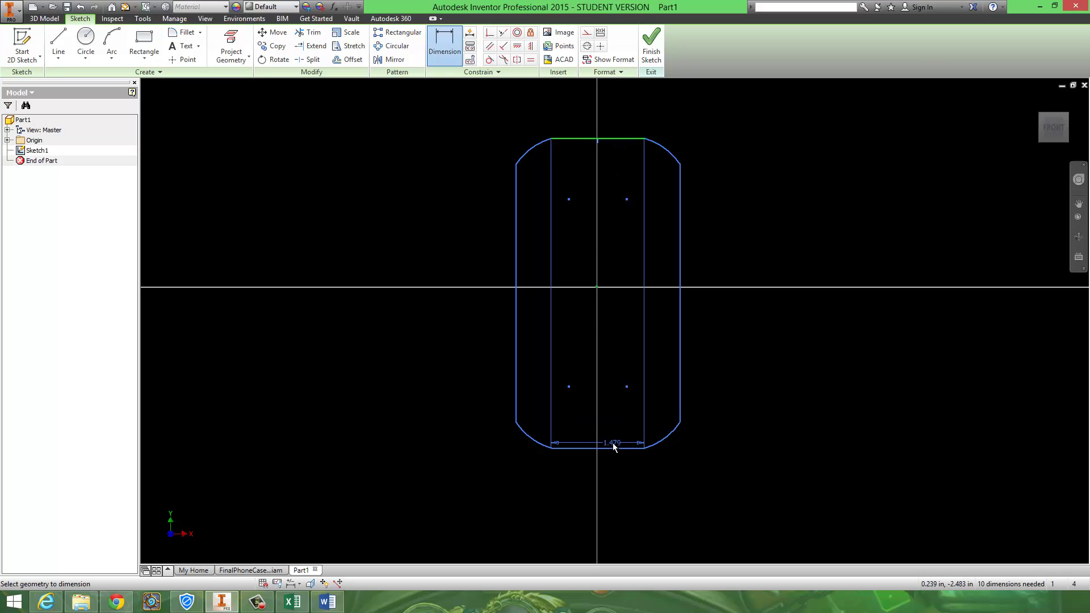
click(623, 448)
click(725, 305)
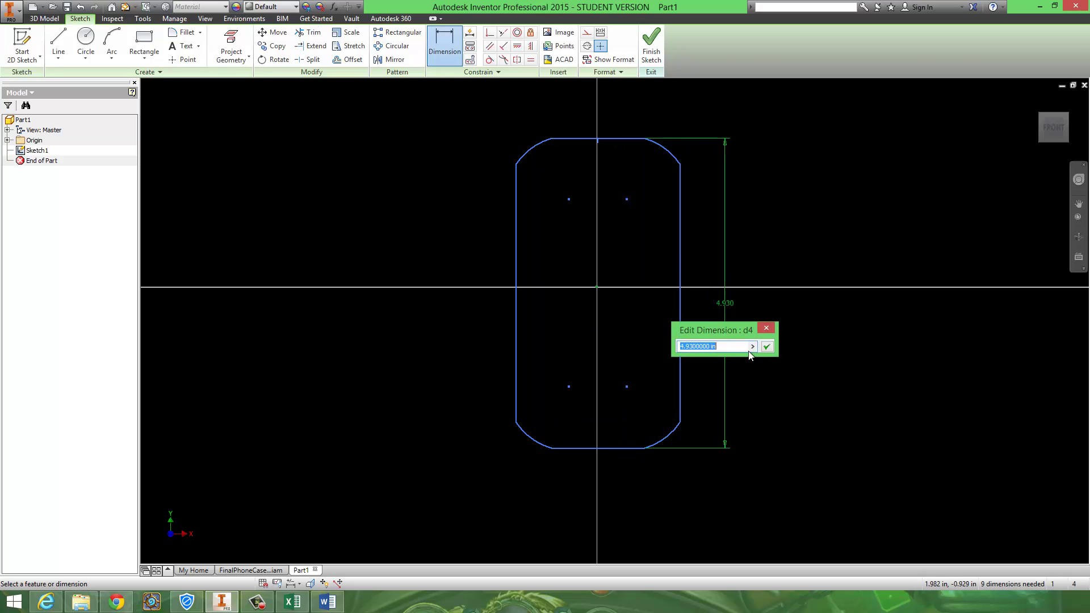
click(767, 347)
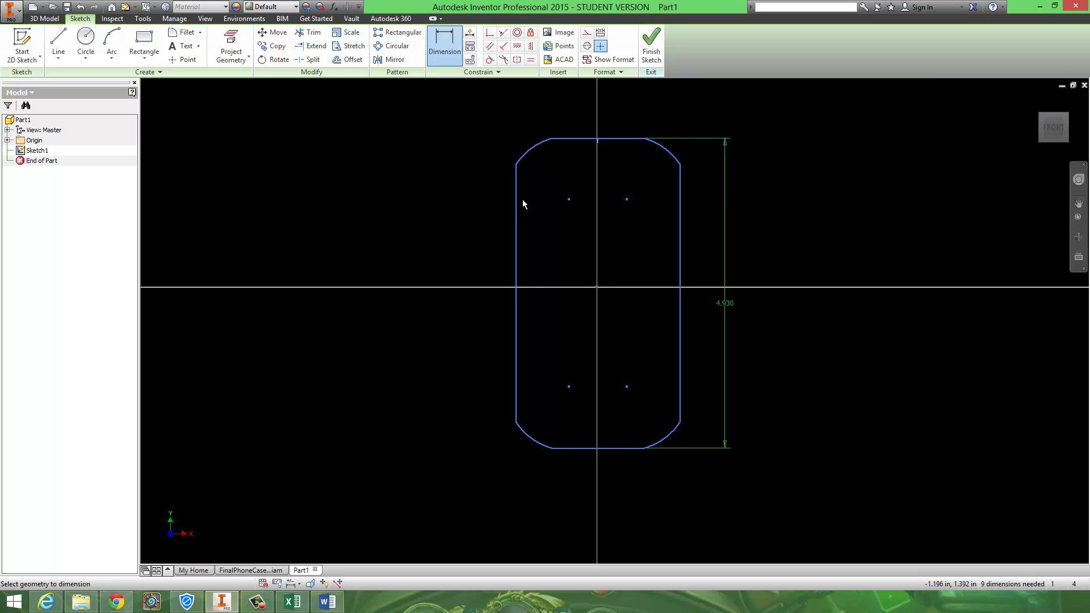
click(518, 203)
click(679, 233)
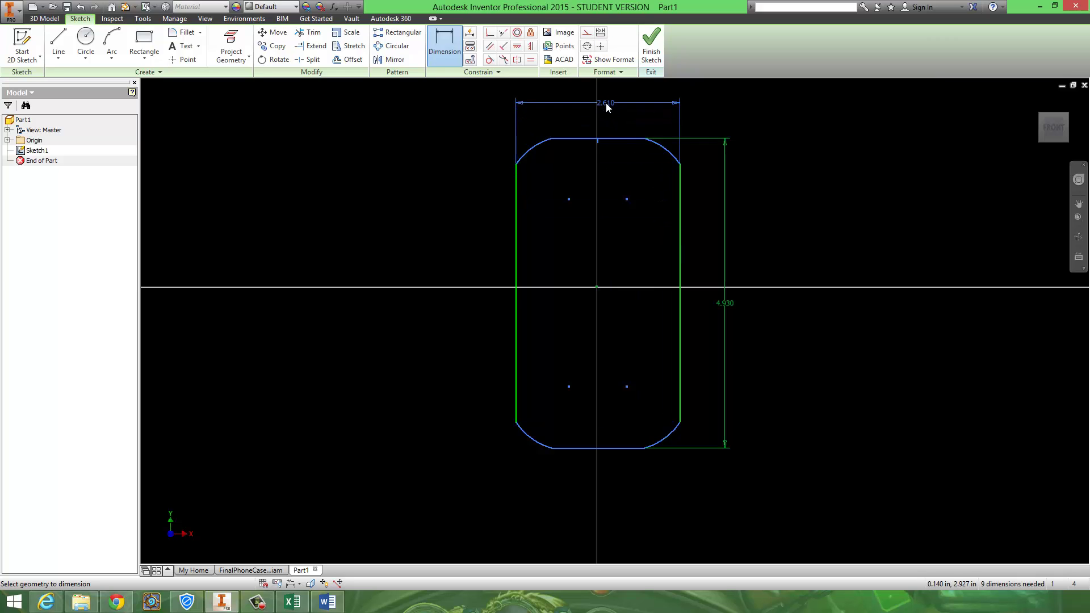
click(606, 107)
key(Return)
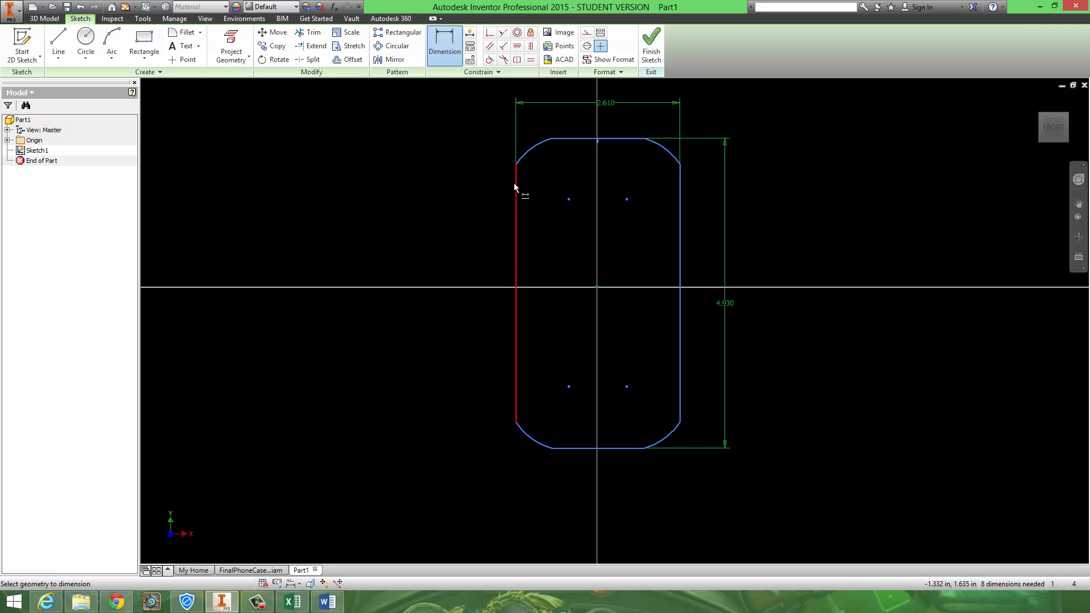
Step: Offset the rounded outline by 1/16 in (.063) and move the .063 dimension left of the lines
click(352, 60)
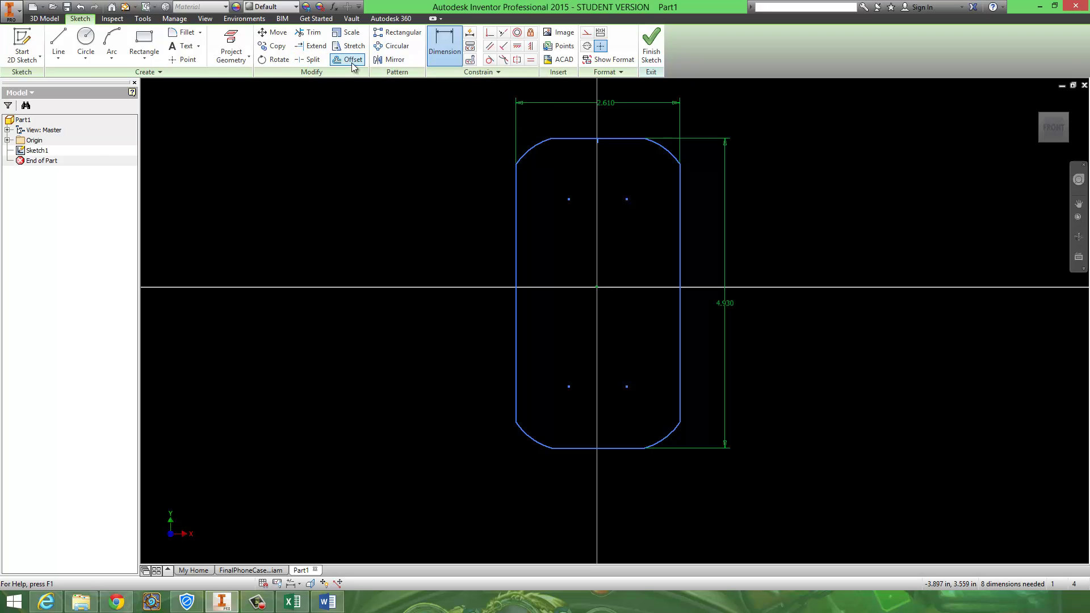
click(513, 216)
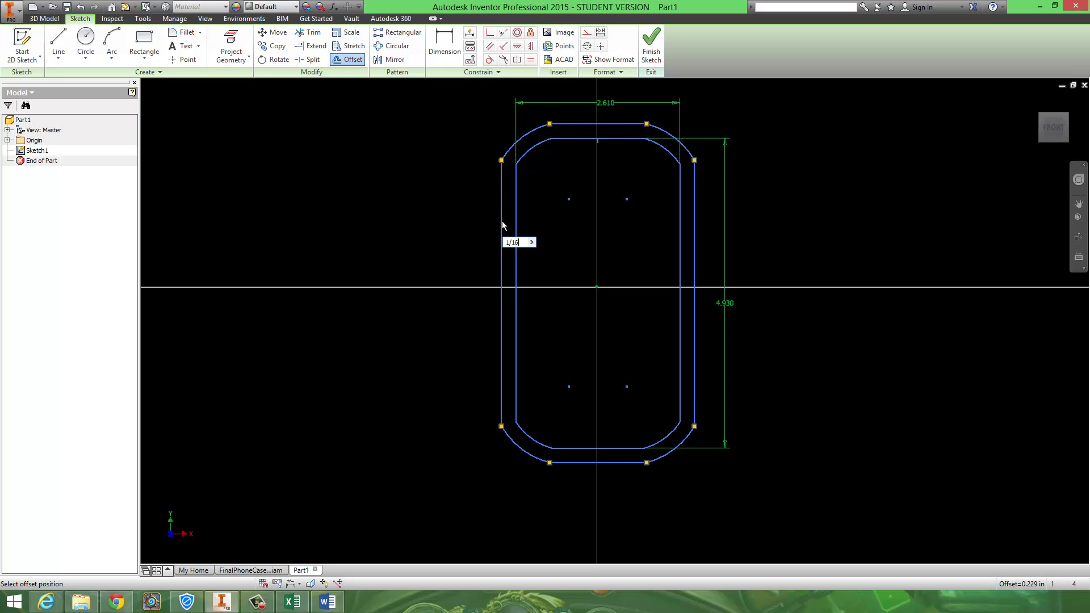
key(Return)
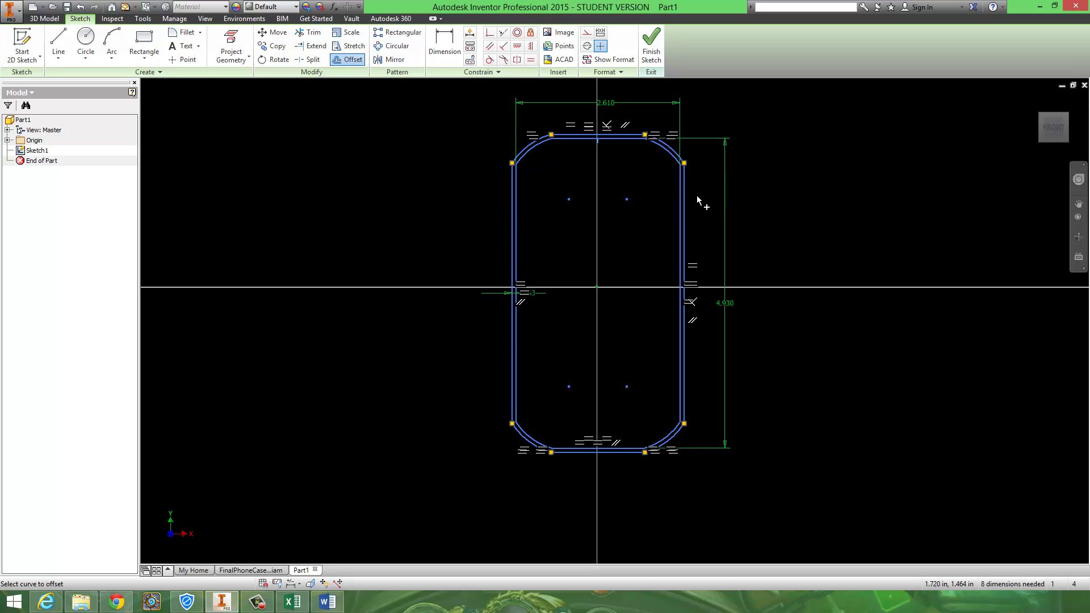
scroll(696, 200, up, 5)
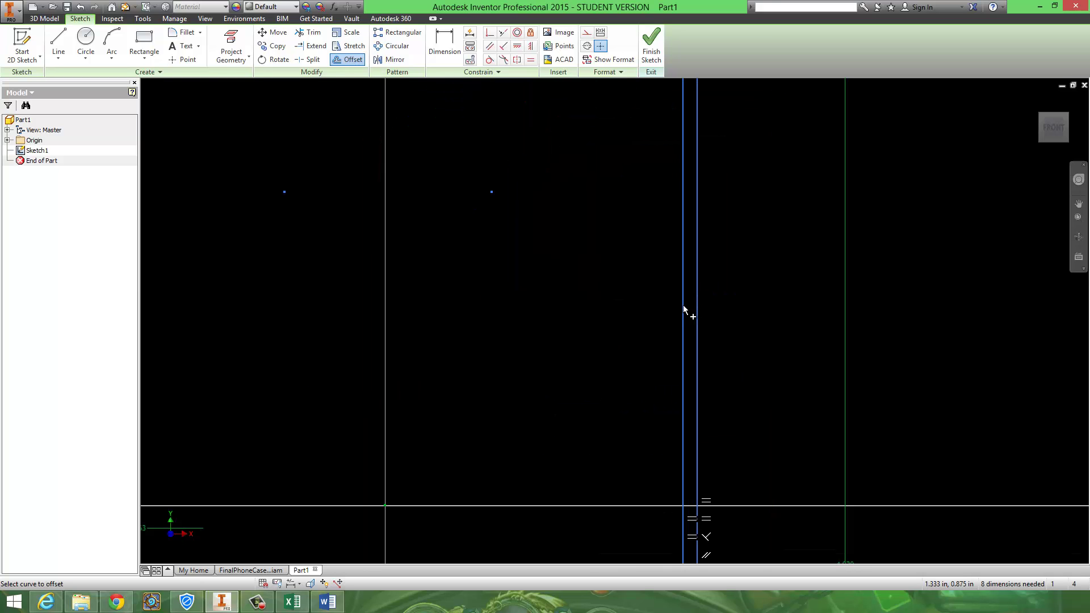
scroll(445, 137, down, 5)
scroll(545, 226, up, 5)
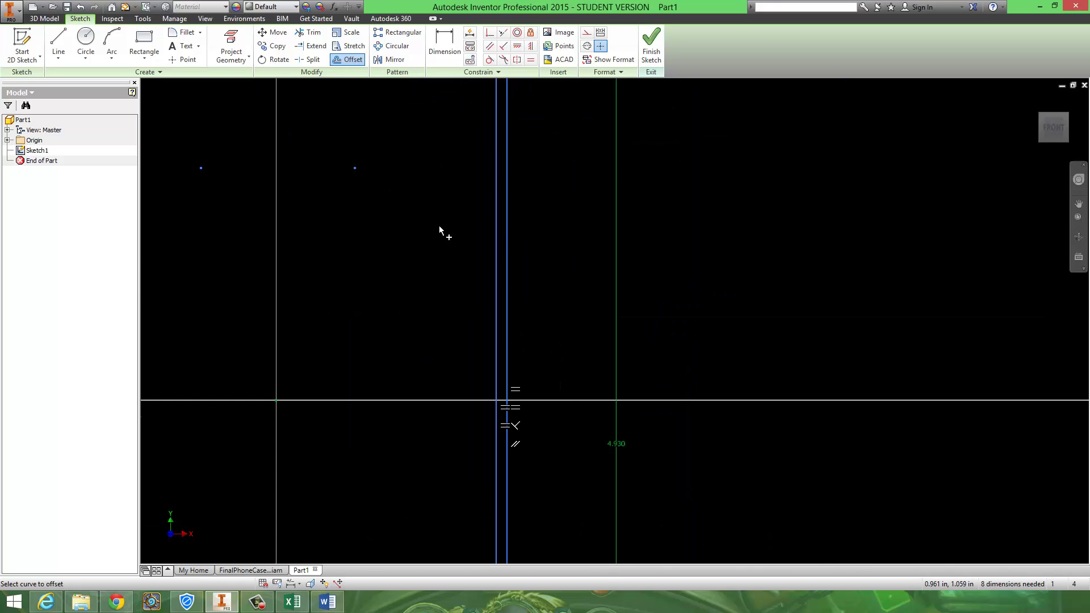
scroll(420, 221, down, 5)
scroll(416, 215, up, 5)
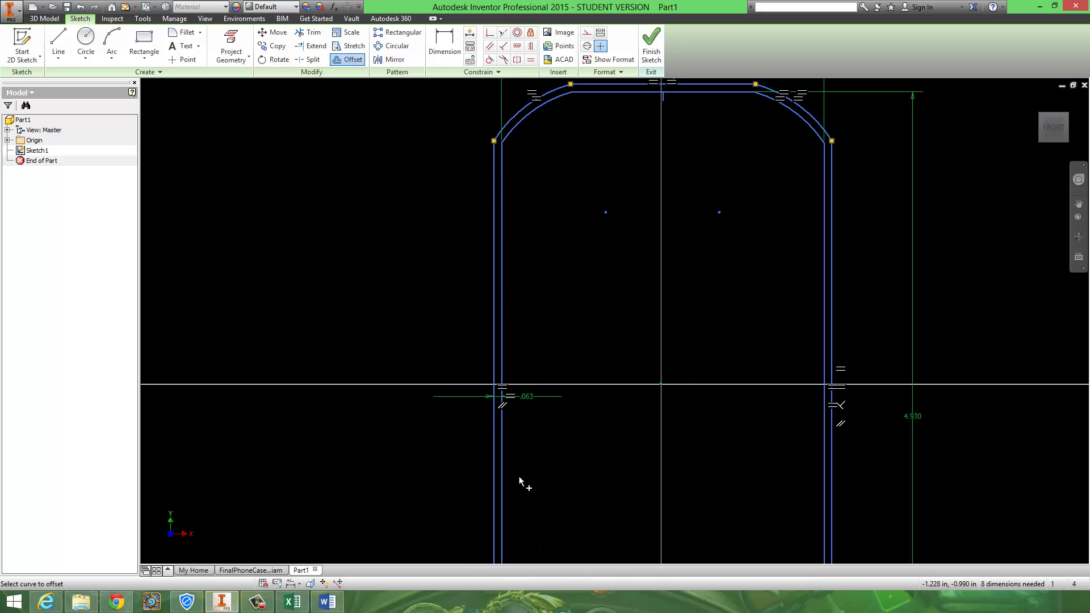
key(Escape)
drag(525, 402, 452, 401)
scroll(555, 348, down, 4)
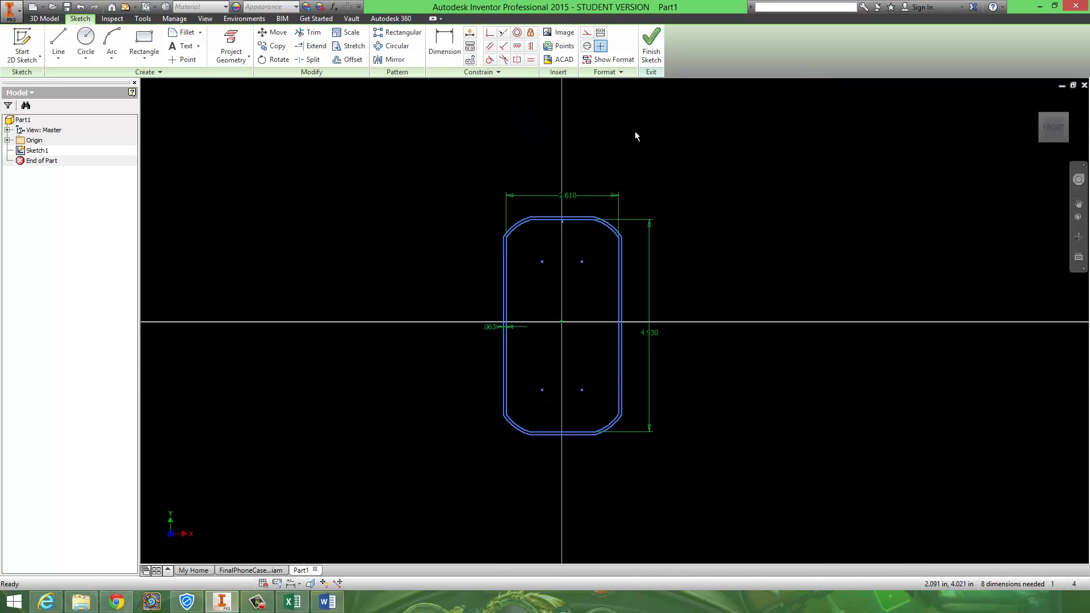
Step: Finish the sketch and extrude the thin wall between the two outlines .32 in
click(656, 57)
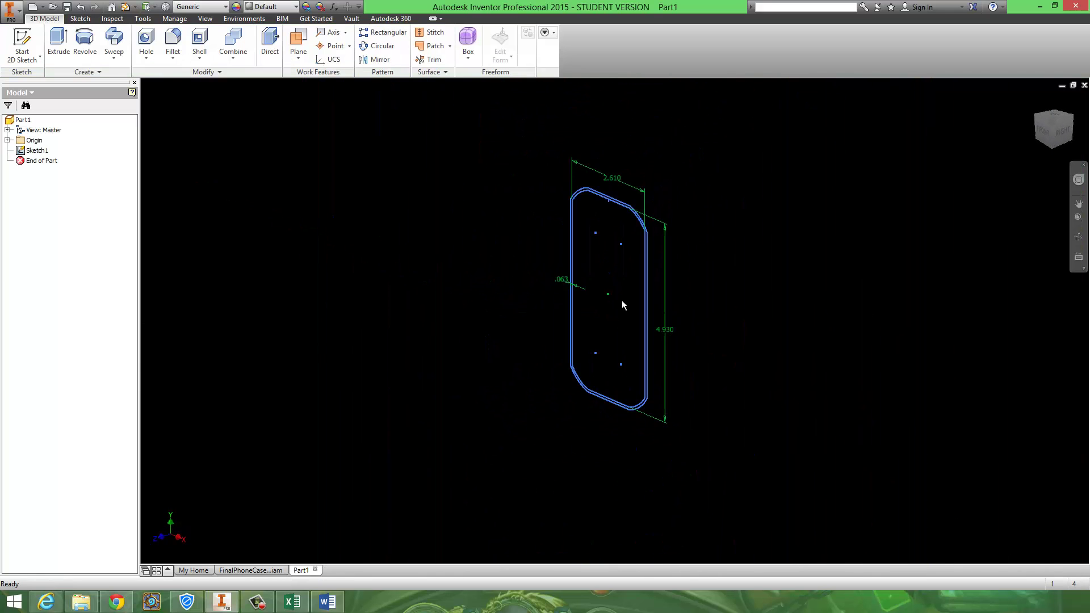
scroll(631, 311, up, 5)
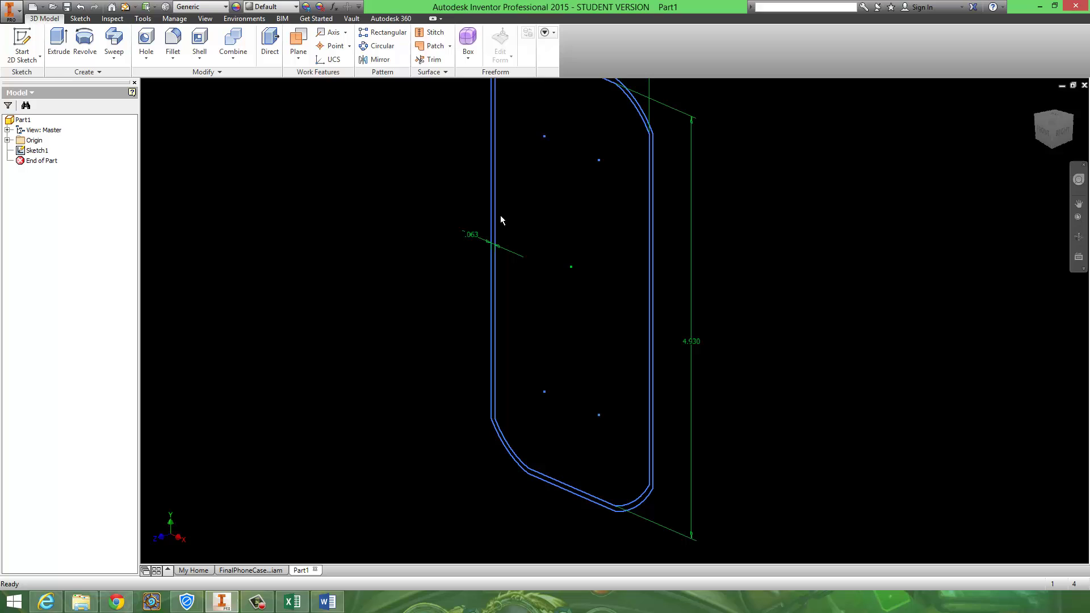
click(59, 45)
scroll(651, 264, up, 3)
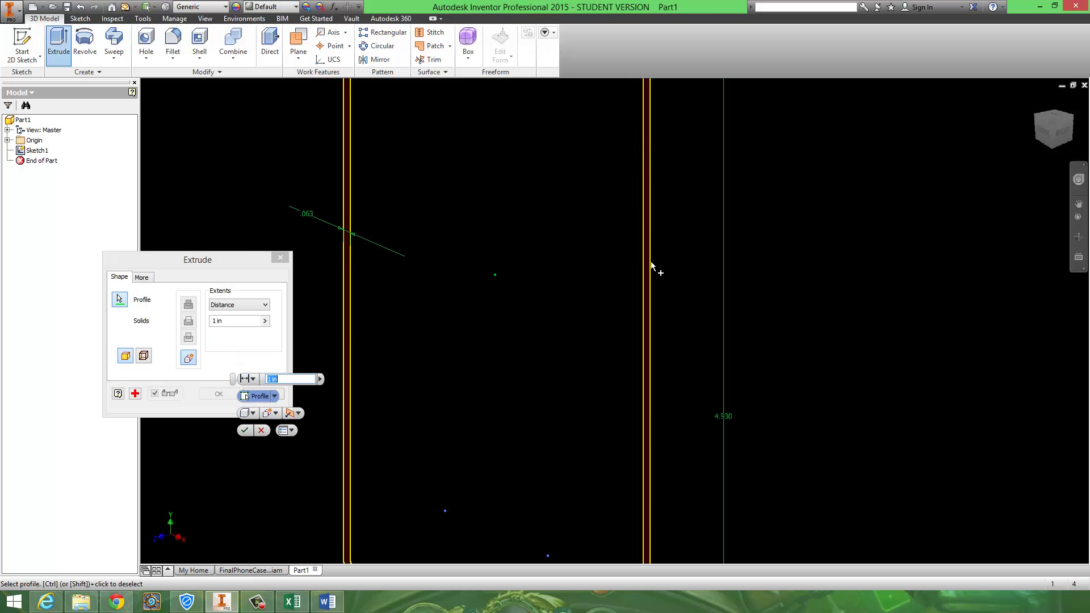
scroll(650, 268, down, 4)
click(231, 322)
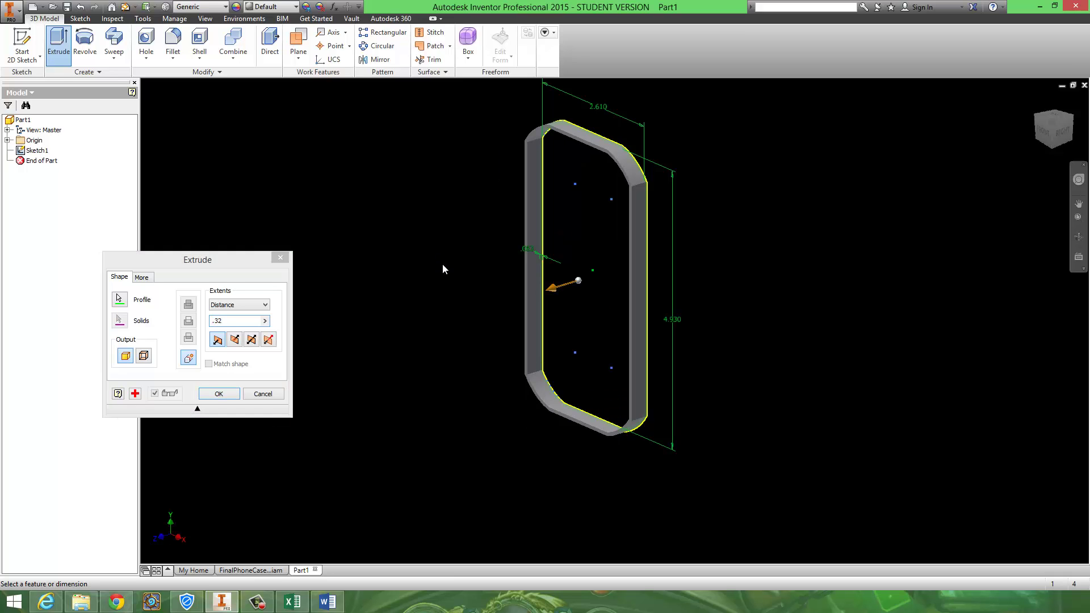
key(Return)
shift+middle_drag(520, 279, 453, 297)
Step: Orbit around the extruded frame to view it from the back
scroll(541, 211, down, 5)
scroll(530, 244, up, 2)
scroll(526, 251, down, 5)
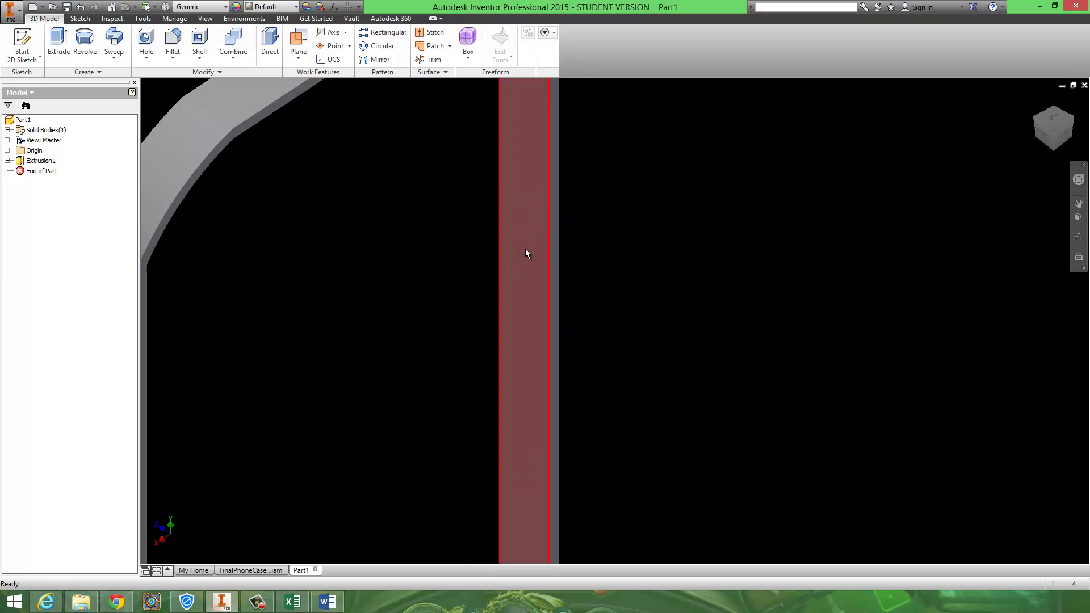
scroll(533, 255, up, 7)
shift+middle_drag(544, 261, 534, 258)
scroll(539, 261, down, 5)
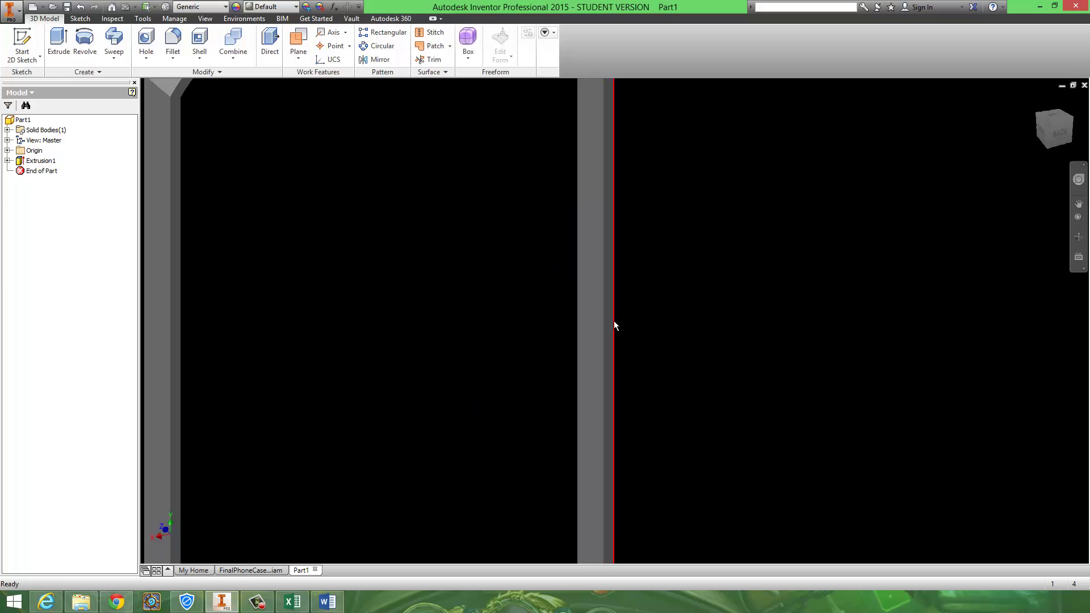
scroll(601, 309, up, 3)
scroll(540, 322, up, 3)
mouse_move(593, 297)
shift+middle_down()
mouse_move(539, 323)
mouse_move(622, 292)
mouse_move(754, 282)
mouse_move(613, 374)
mouse_move(632, 361)
mouse_move(669, 272)
mouse_move(632, 377)
mouse_move(608, 311)
shift+middle_up()
scroll(568, 349, down, 3)
Step: Turn the frame back to near face-on and start a new 2D sketch
shift+middle_drag(567, 353, 600, 346)
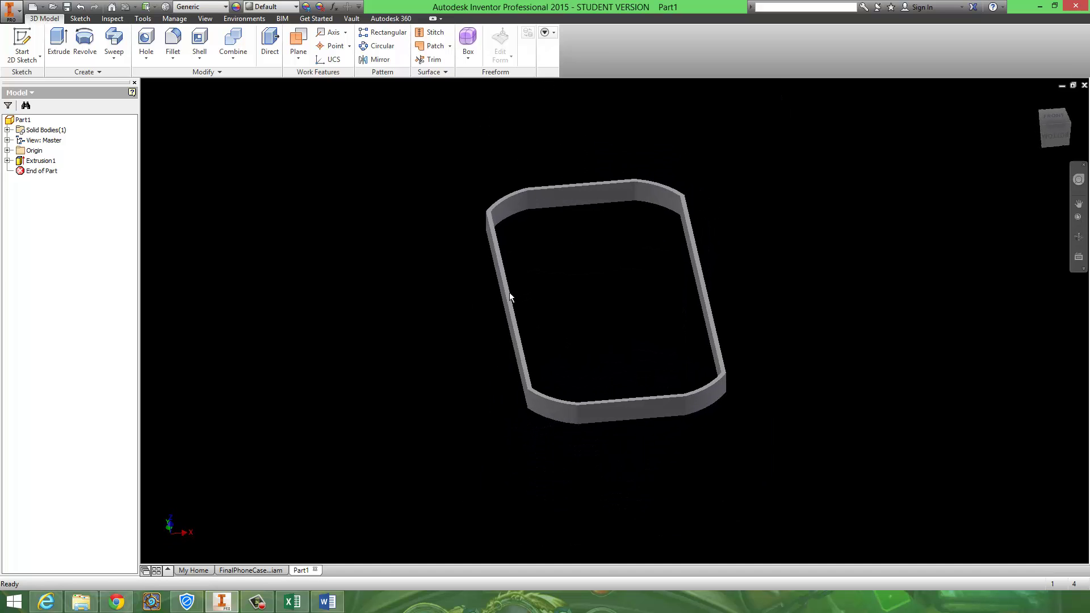
shift+middle_drag(554, 304, 618, 405)
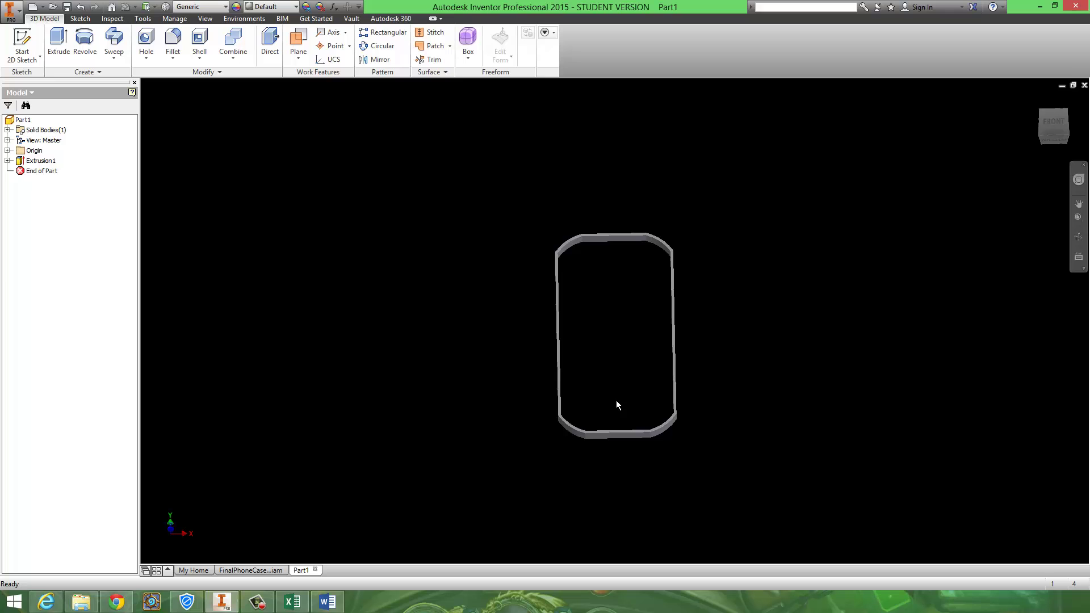
click(59, 41)
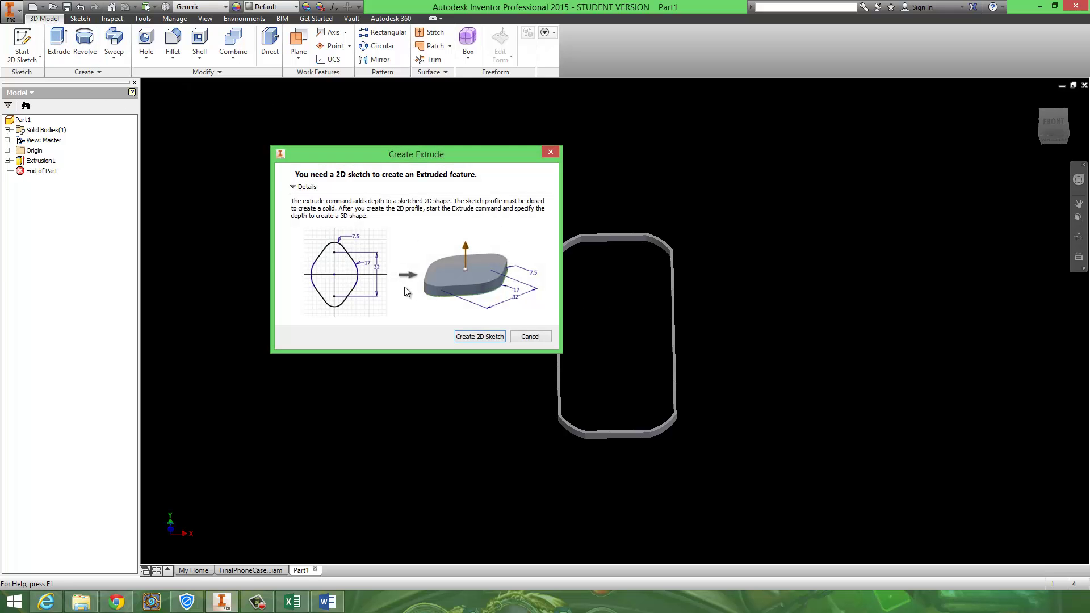
click(548, 150)
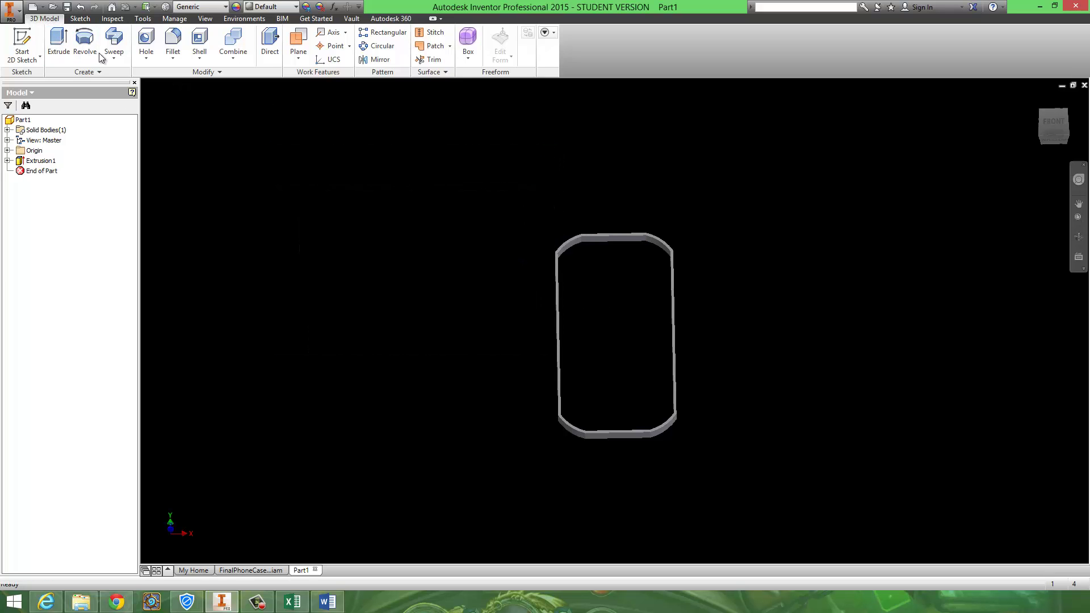
Step: Start Sketch2 on the shell face and project the upper-left arc, top edge and upper-right arc
scroll(567, 274, up, 5)
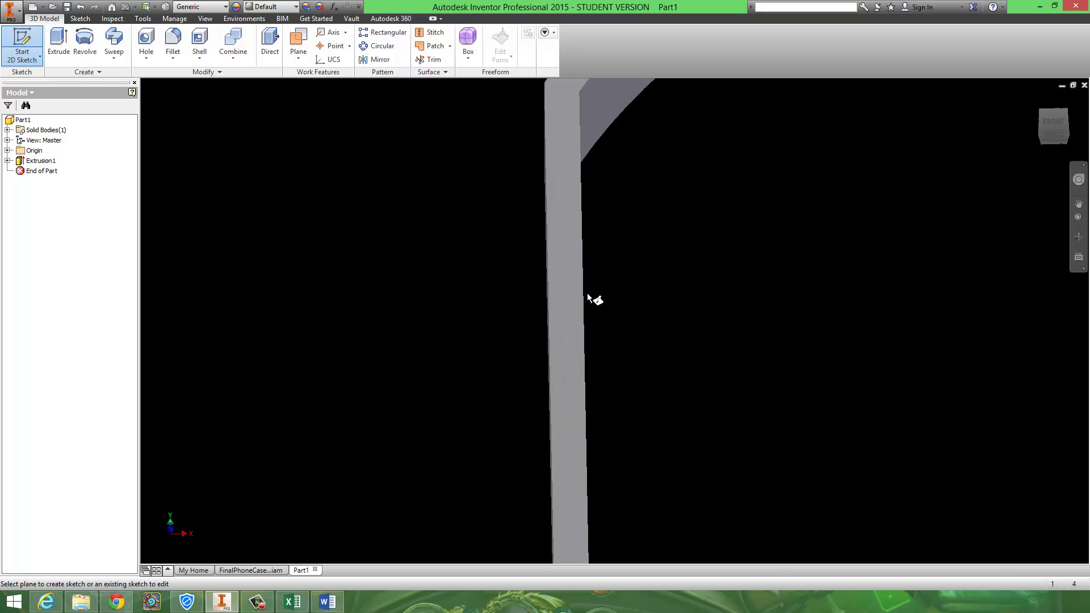
click(568, 254)
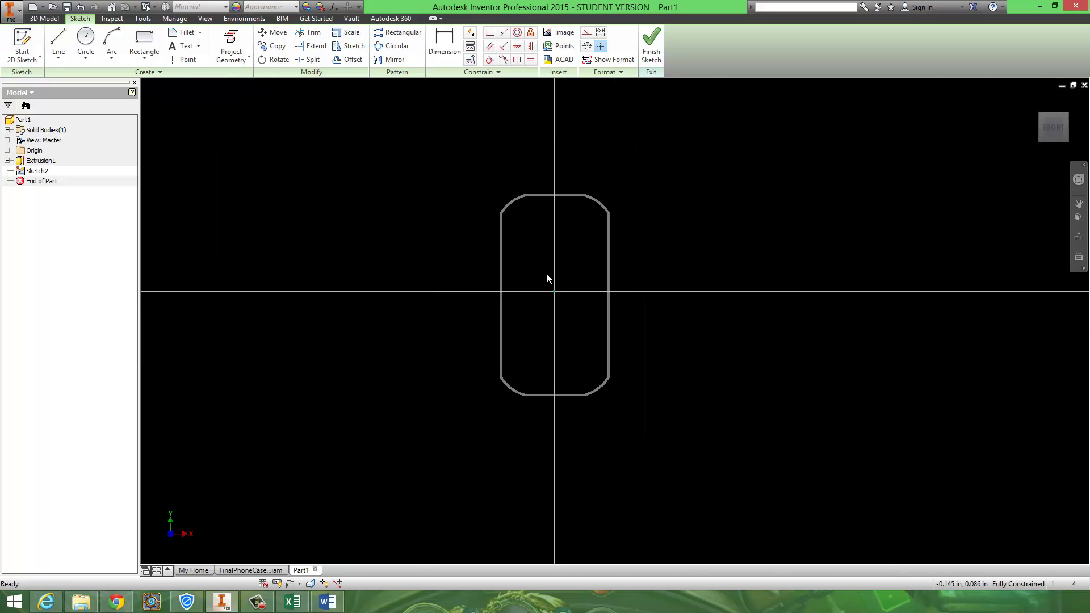
scroll(527, 212, up, 4)
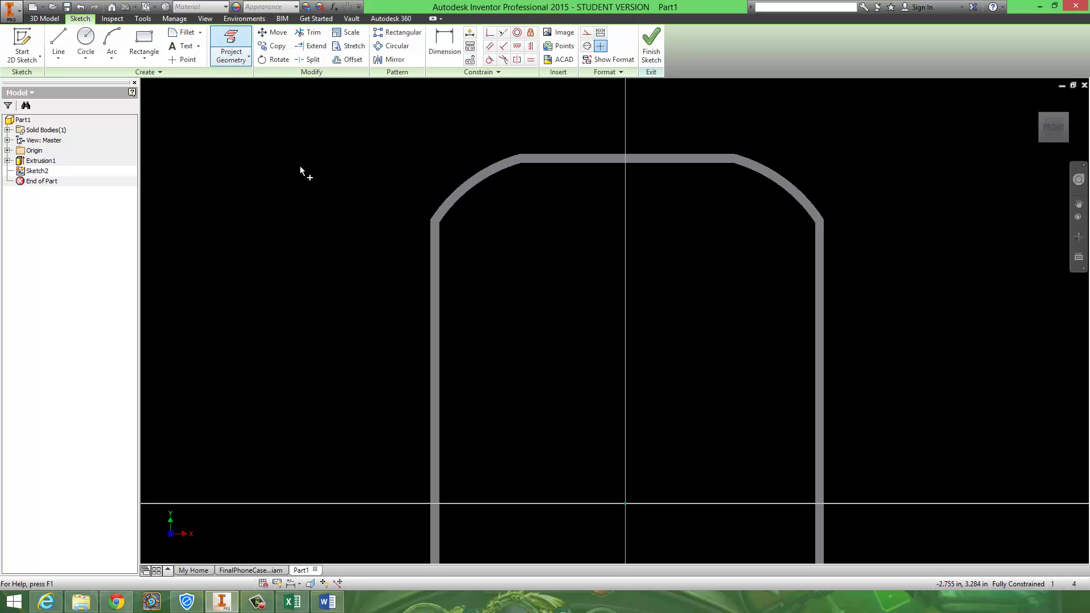
click(480, 171)
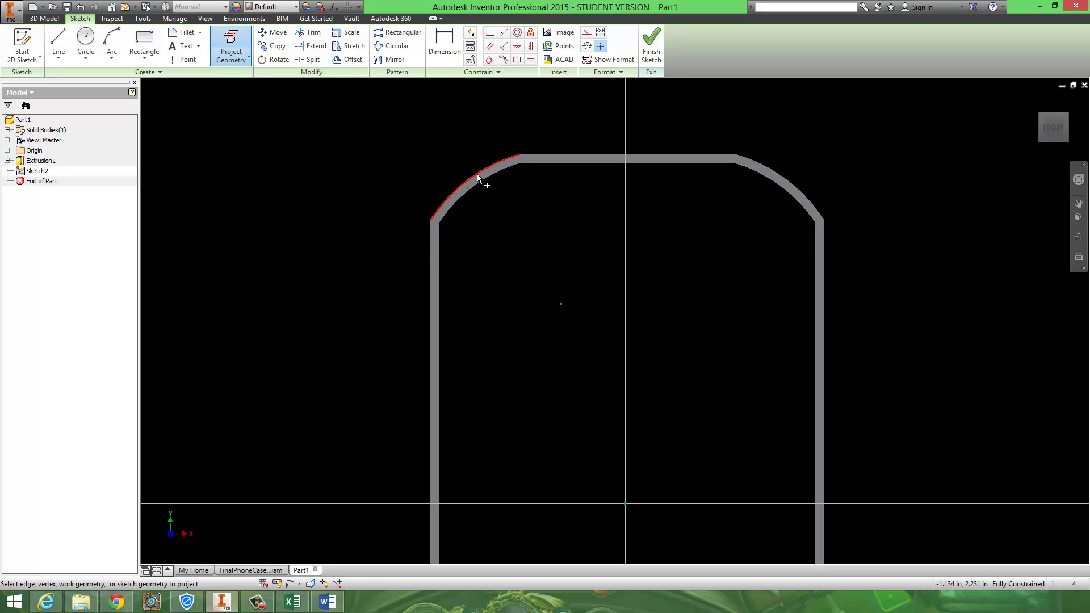
click(574, 155)
click(773, 173)
Step: Project the lower-right corner arc, bottom straight edge and lower-left corner arc
middle_drag(824, 316, 761, 198)
scroll(732, 283, up, 3)
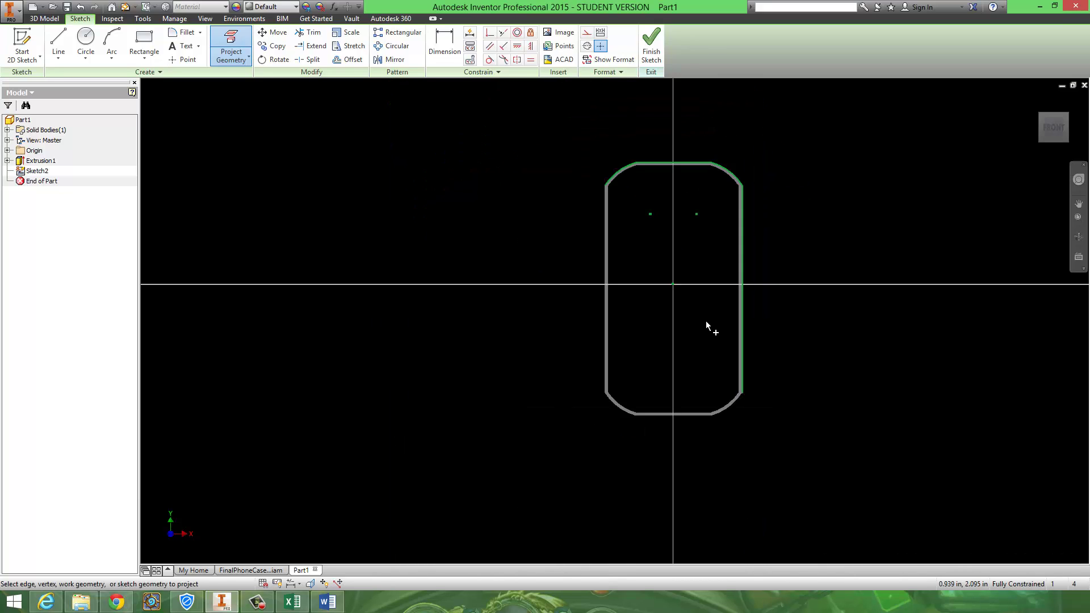
scroll(670, 215, down, 4)
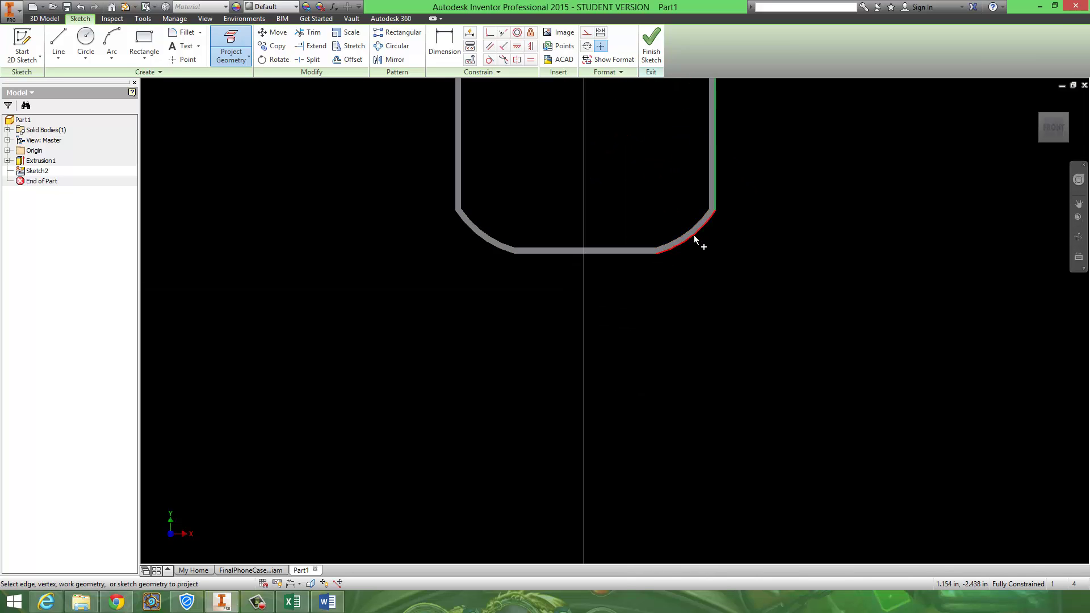
click(696, 235)
click(628, 252)
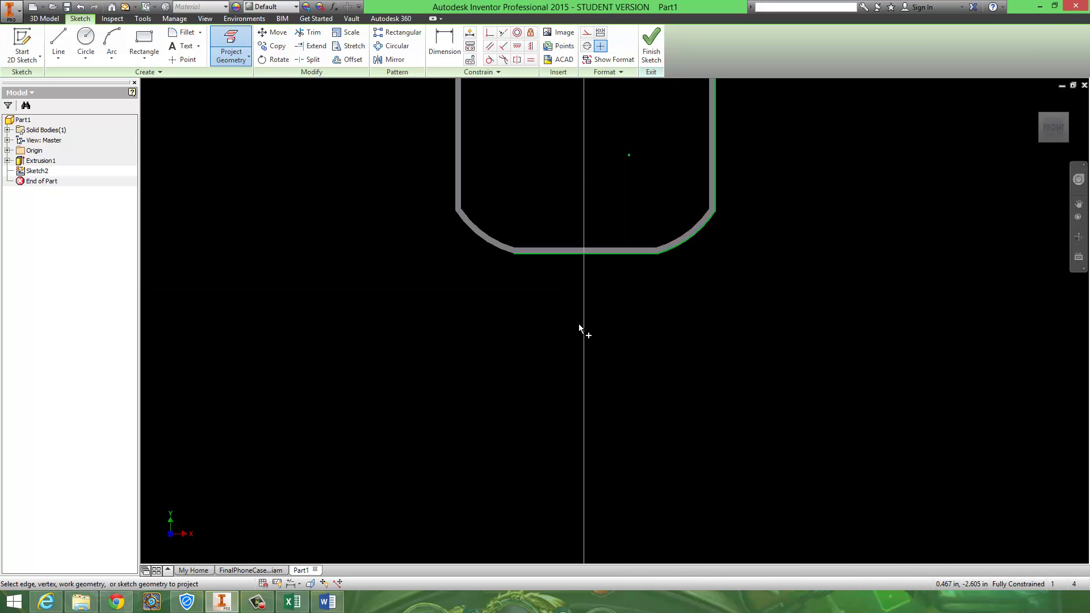
click(494, 246)
Step: Project the left and right straight edges to complete the outline, then finish Sketch2
middle_drag(468, 177, 511, 358)
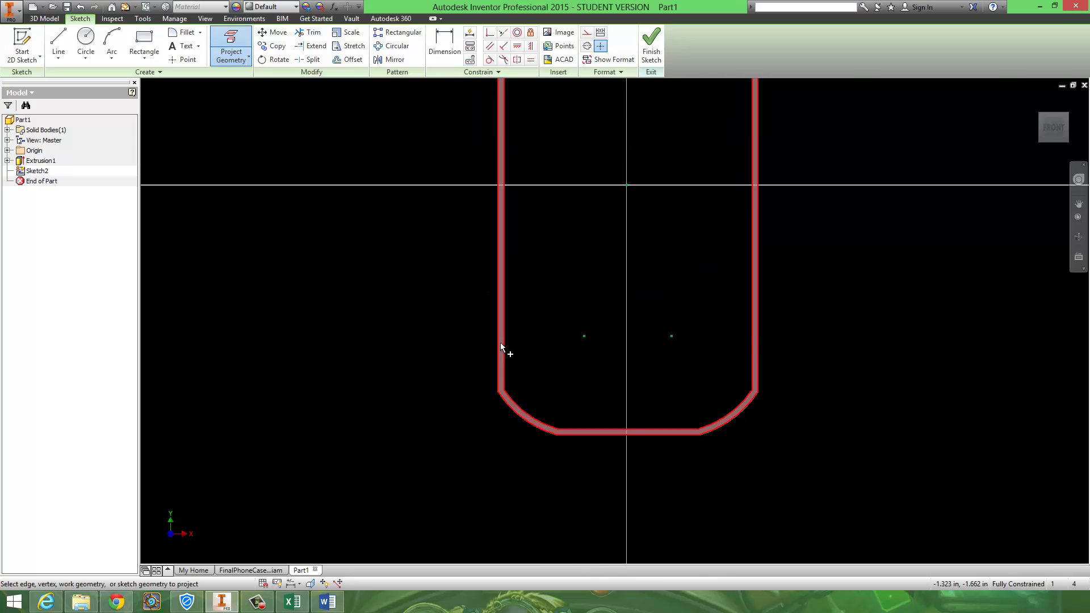
click(498, 340)
middle_drag(573, 206, 518, 410)
mouse_move(723, 488)
middle_down()
mouse_move(671, 243)
mouse_move(657, 309)
middle_up()
scroll(670, 250, down, 2)
click(717, 224)
click(651, 46)
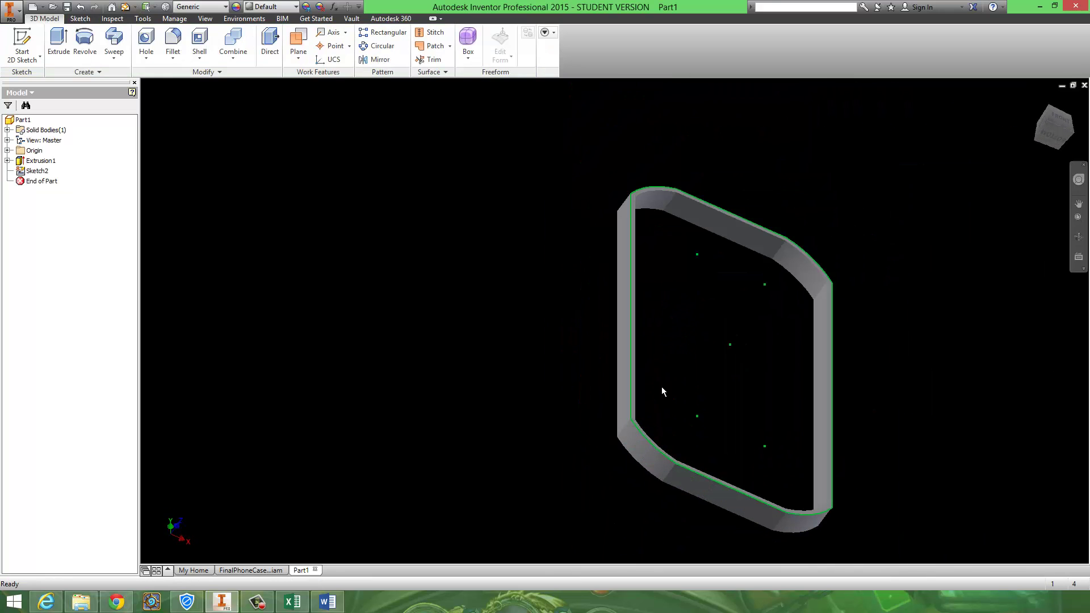
Step: Extrude the projected outline 1/16 as the back plate and orbit to face it straight on
click(58, 42)
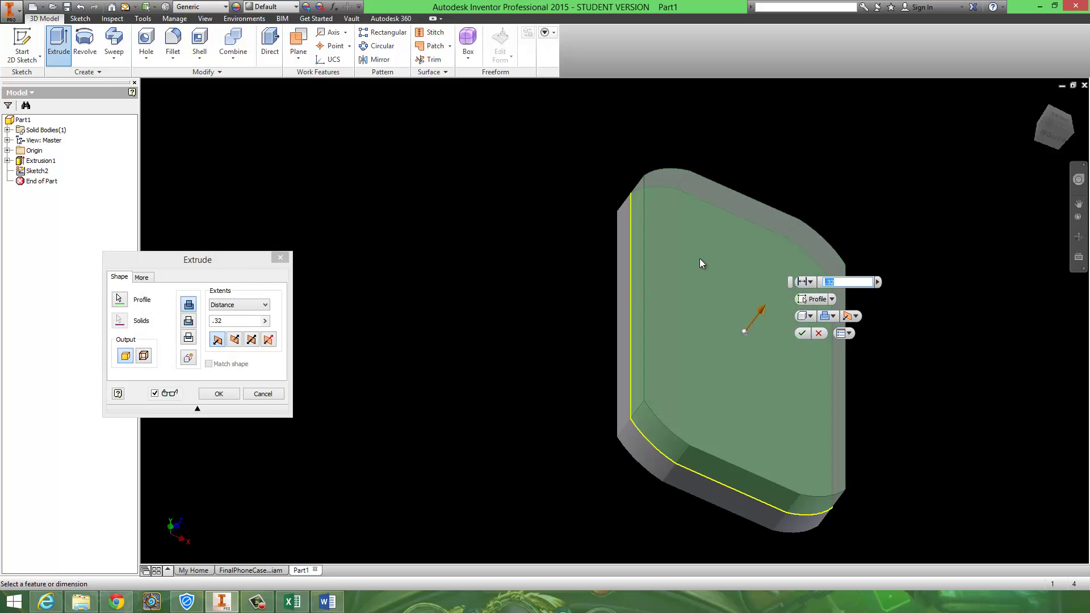
text(1/16)
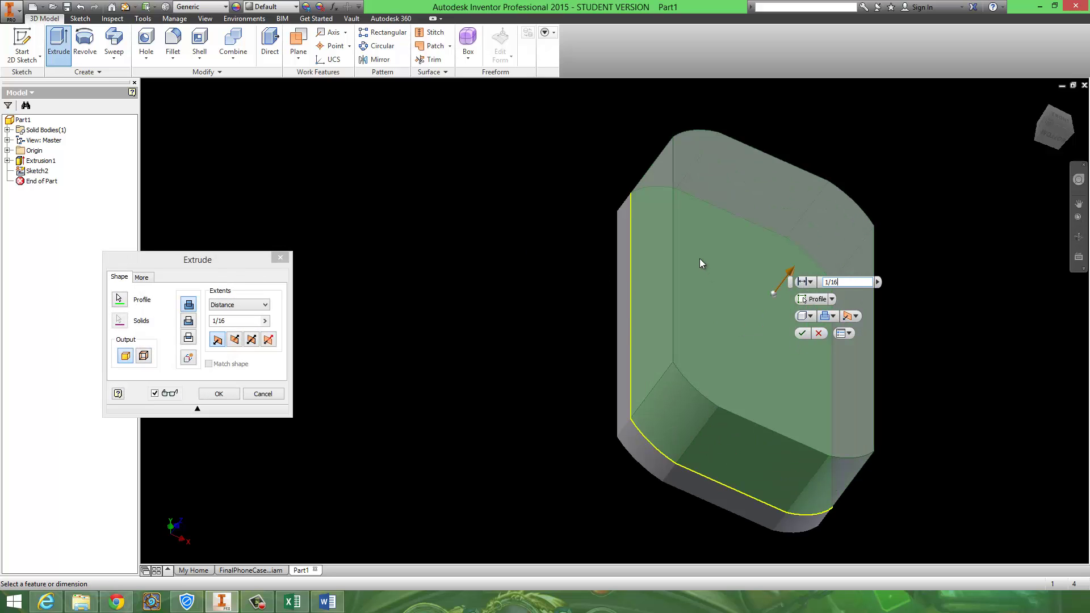
key(Return)
key(F2)
shift+middle_drag(411, 142, 406, 253)
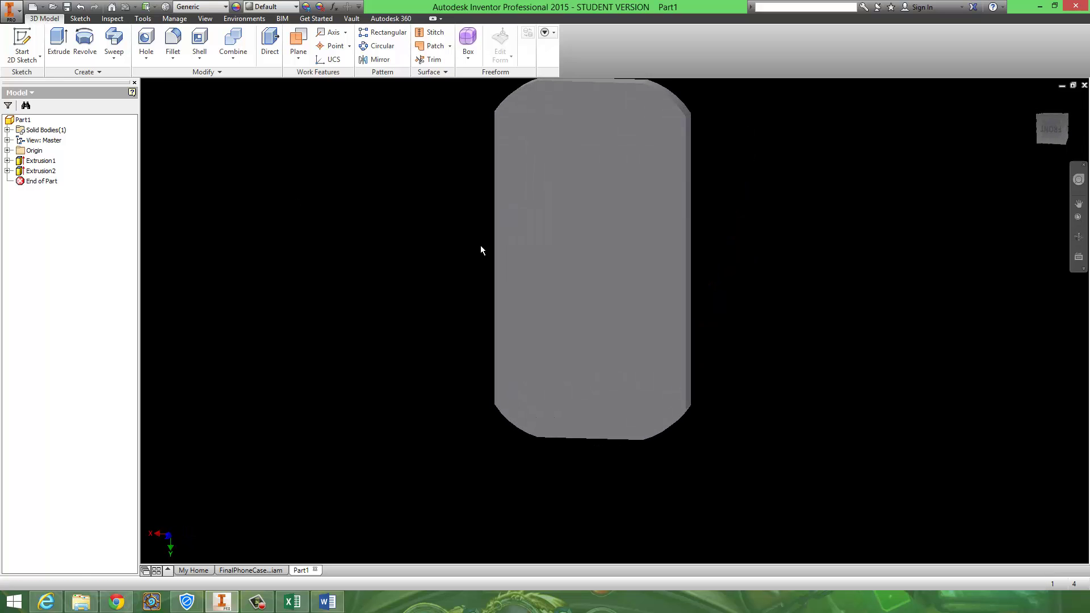
shift+middle_drag(556, 261, 615, 204)
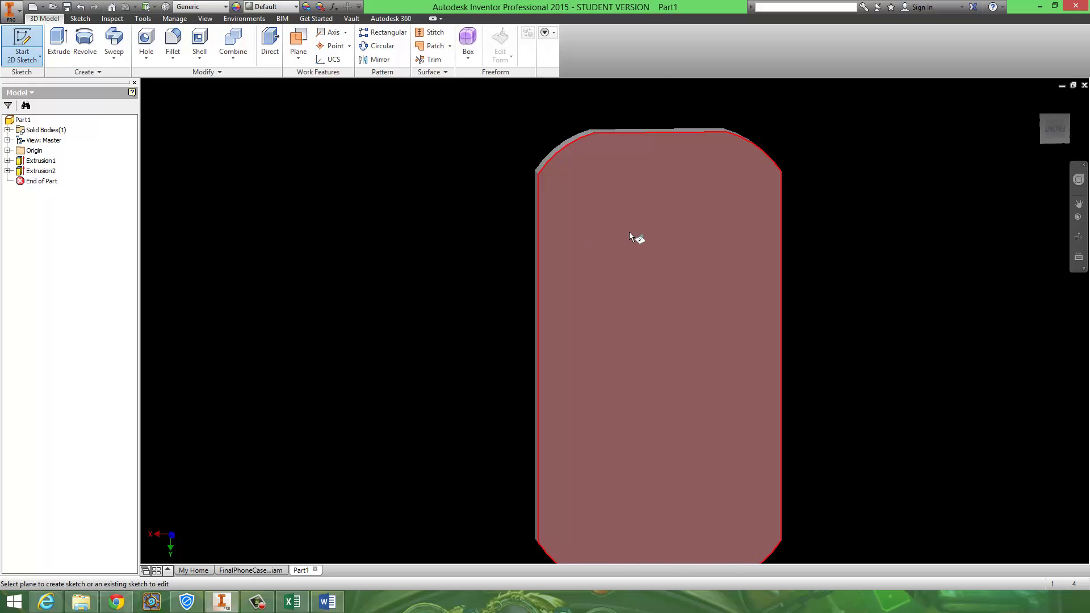
Step: Start Sketch3 on the back plate and draw a circle centred on the vertical axis near the top
click(629, 236)
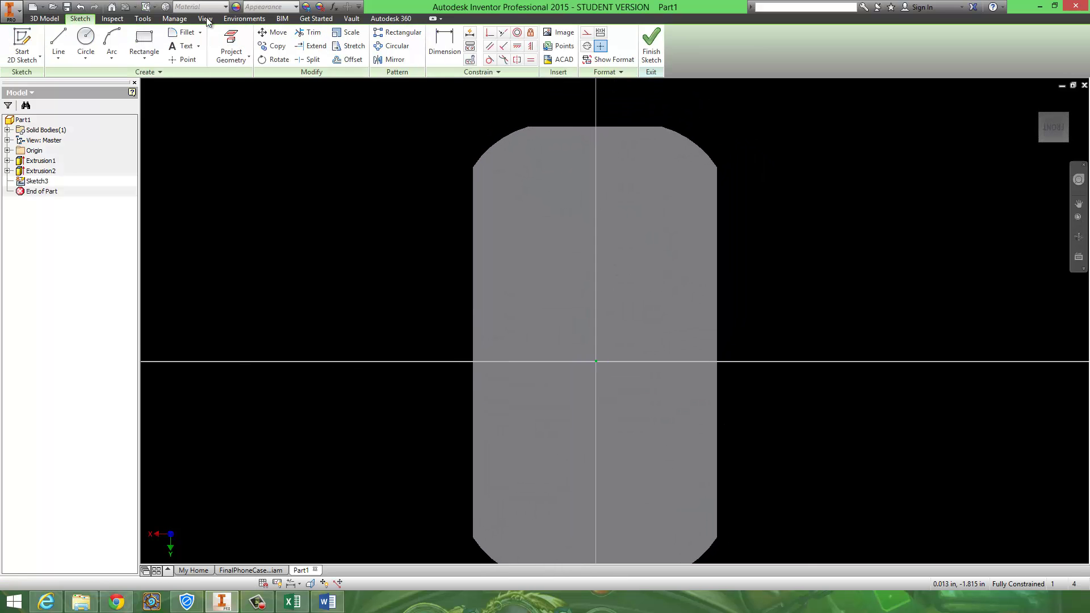
click(86, 39)
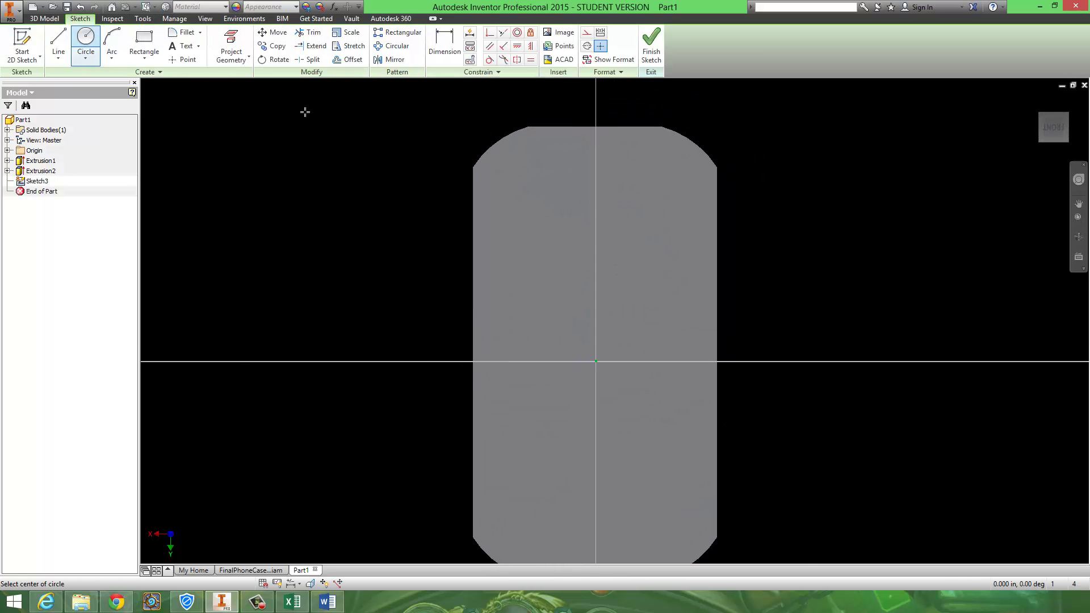
click(594, 192)
click(615, 169)
key(Escape)
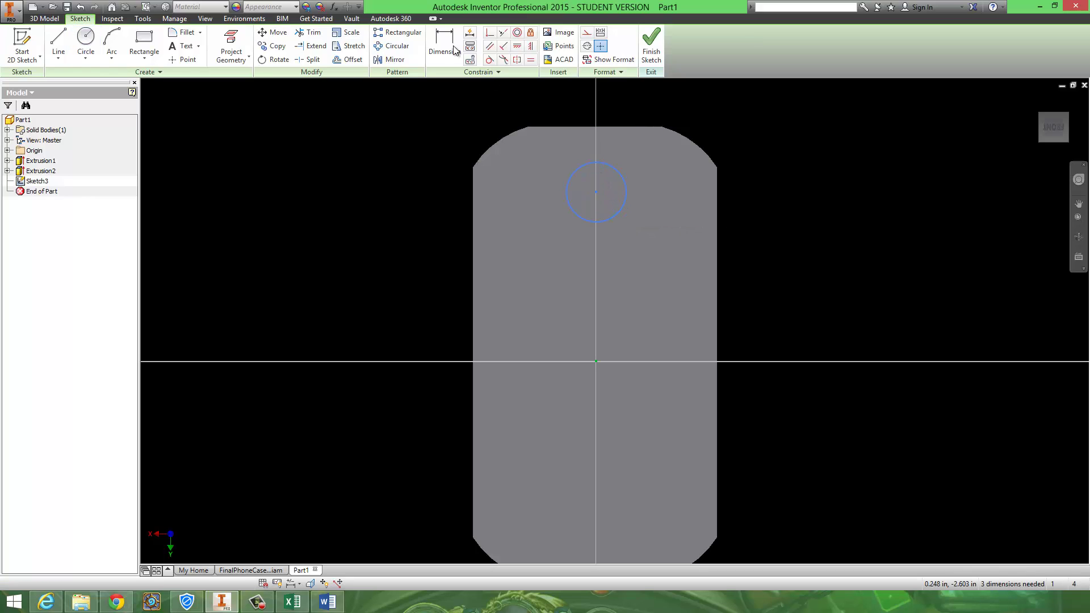
Step: Dimension the circle's diameter to .45
click(452, 41)
click(625, 202)
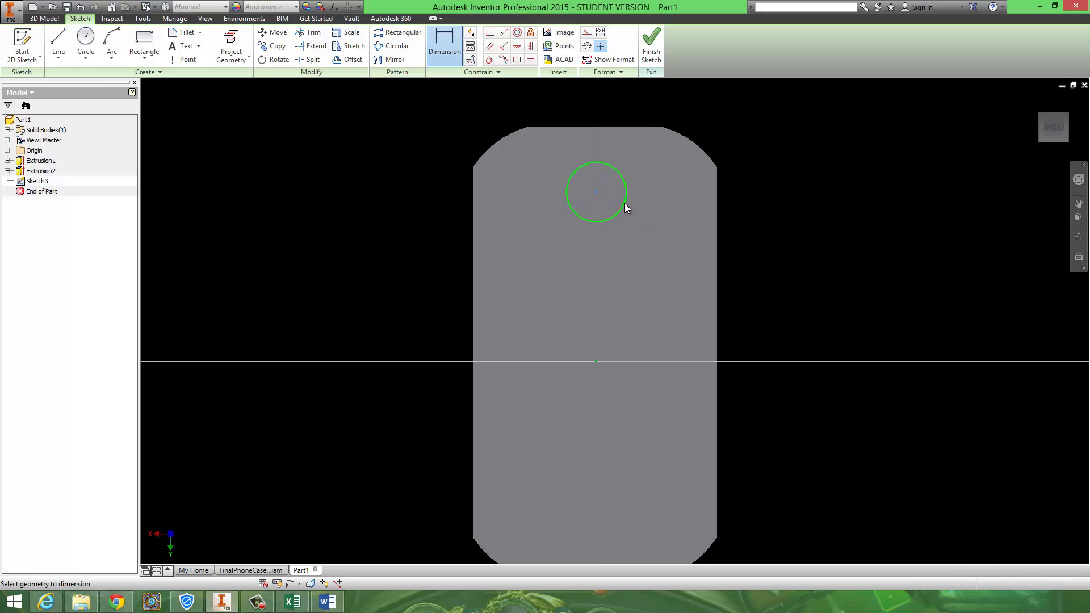
click(661, 245)
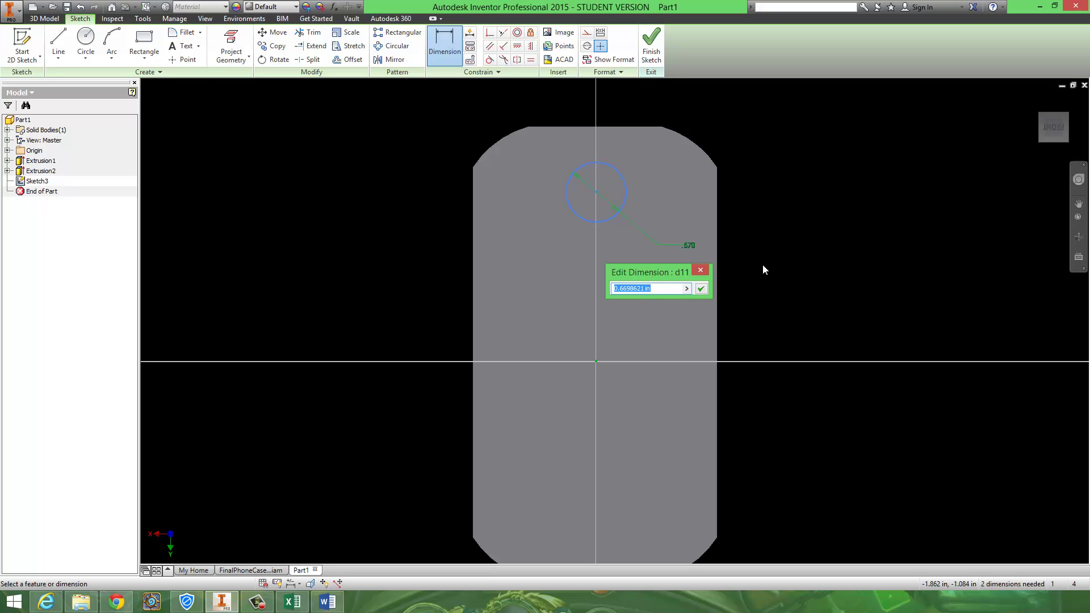
text(.45)
key(Return)
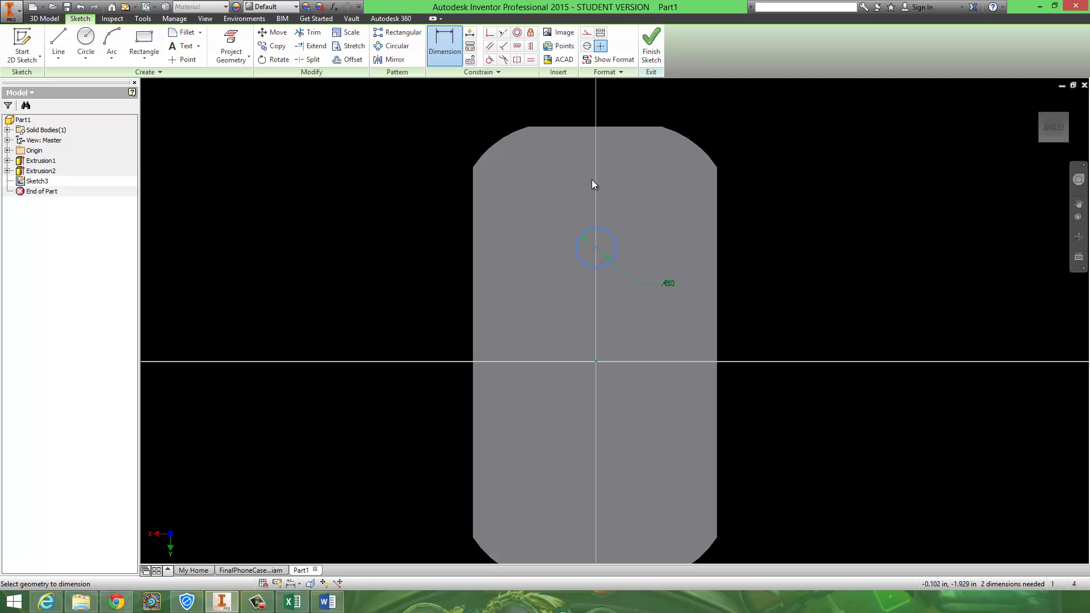
Step: Dimension the circle's centre .5 below the outline's top edge
click(586, 126)
click(596, 248)
click(764, 183)
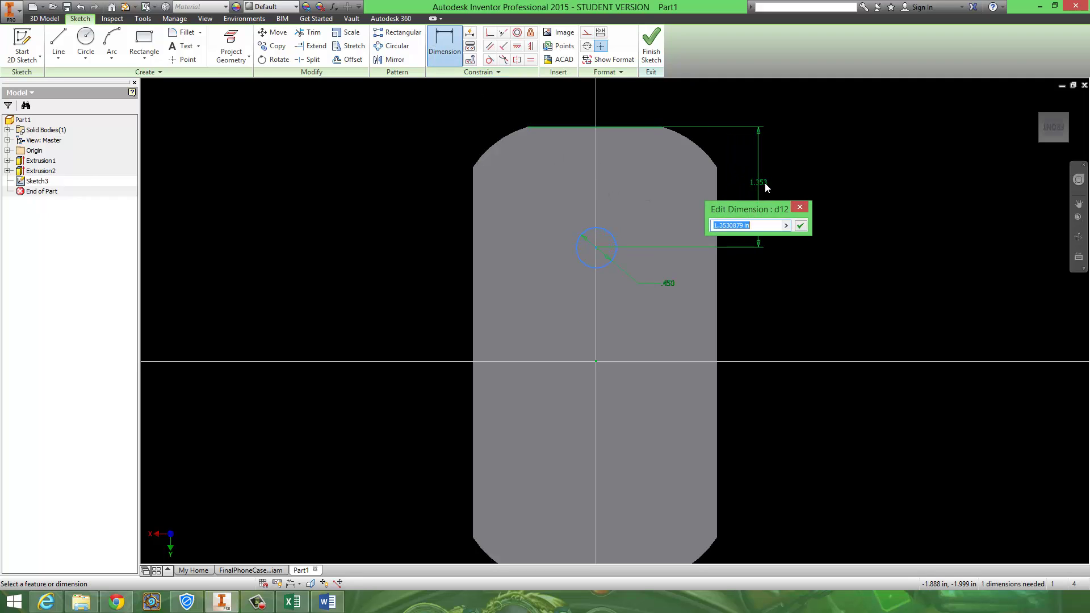
text(.5)
key(Return)
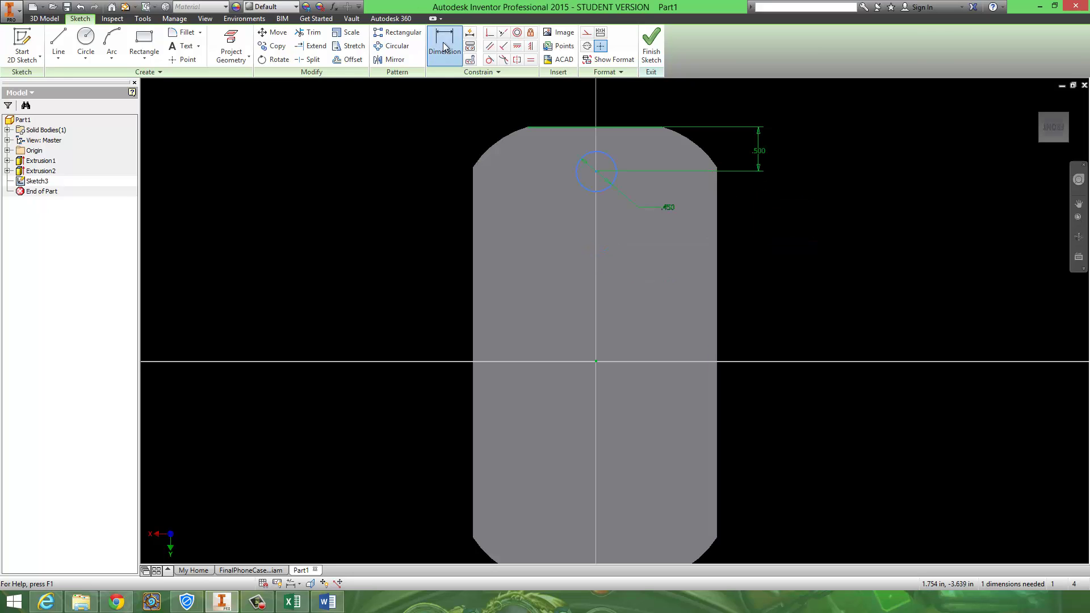
Step: Dimension the circle's centre 2.735/2 from the outline's right edge
click(473, 224)
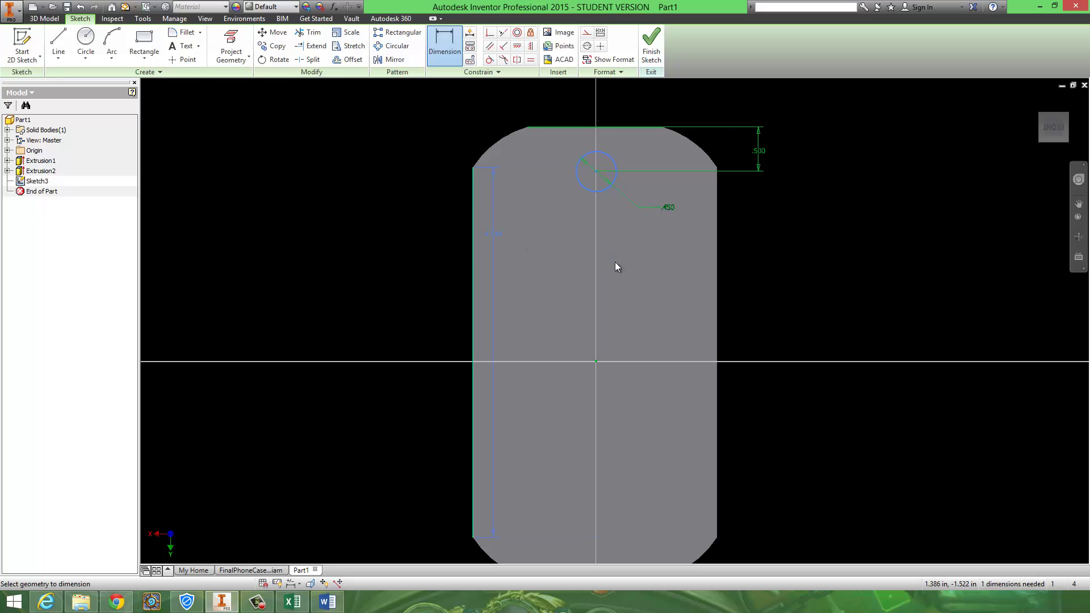
click(717, 283)
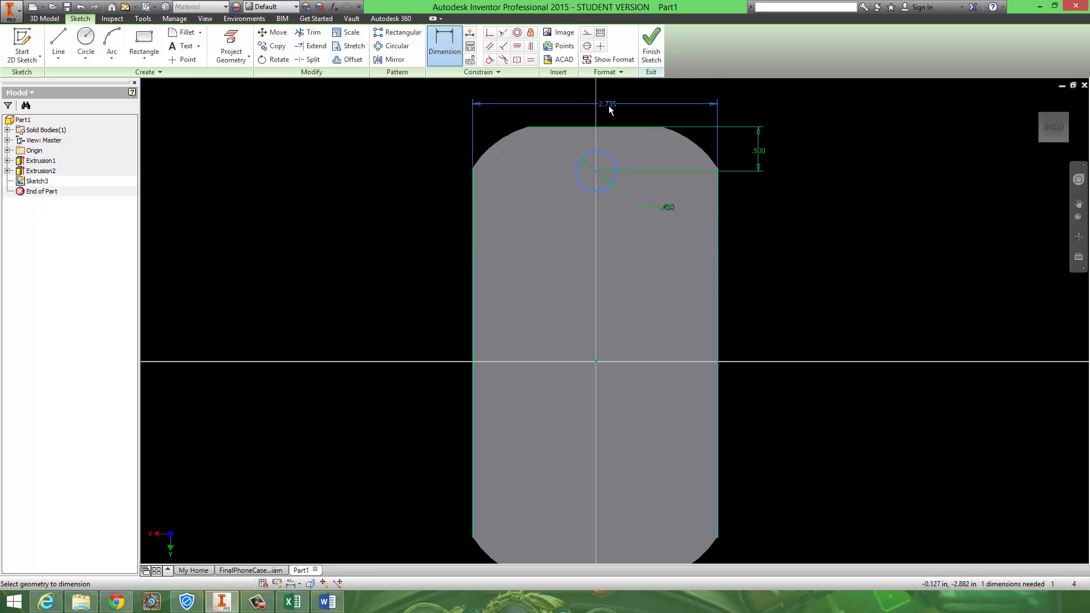
click(445, 46)
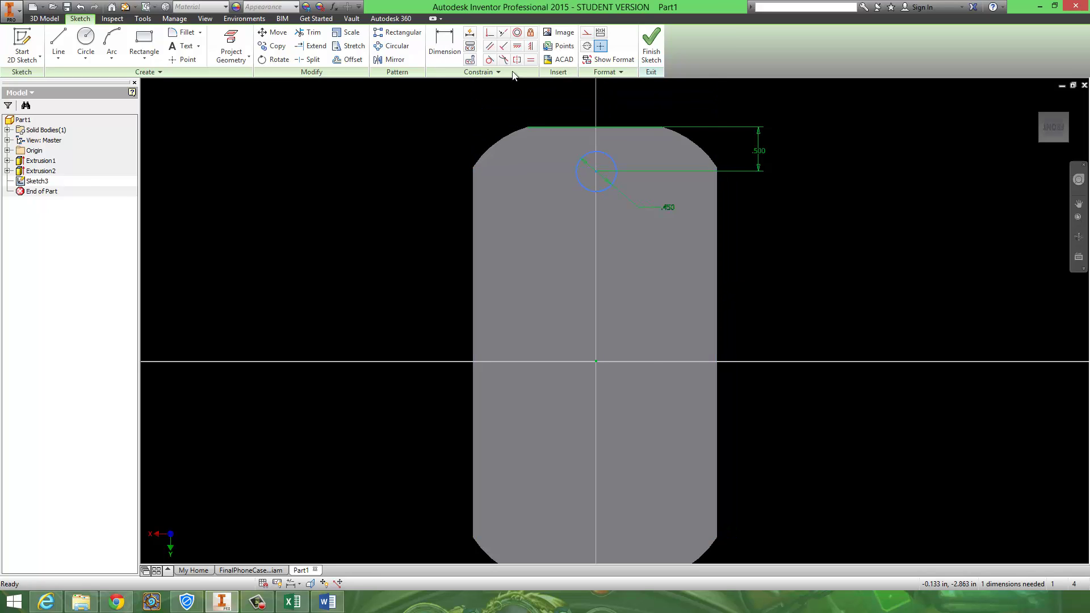
click(596, 167)
click(718, 249)
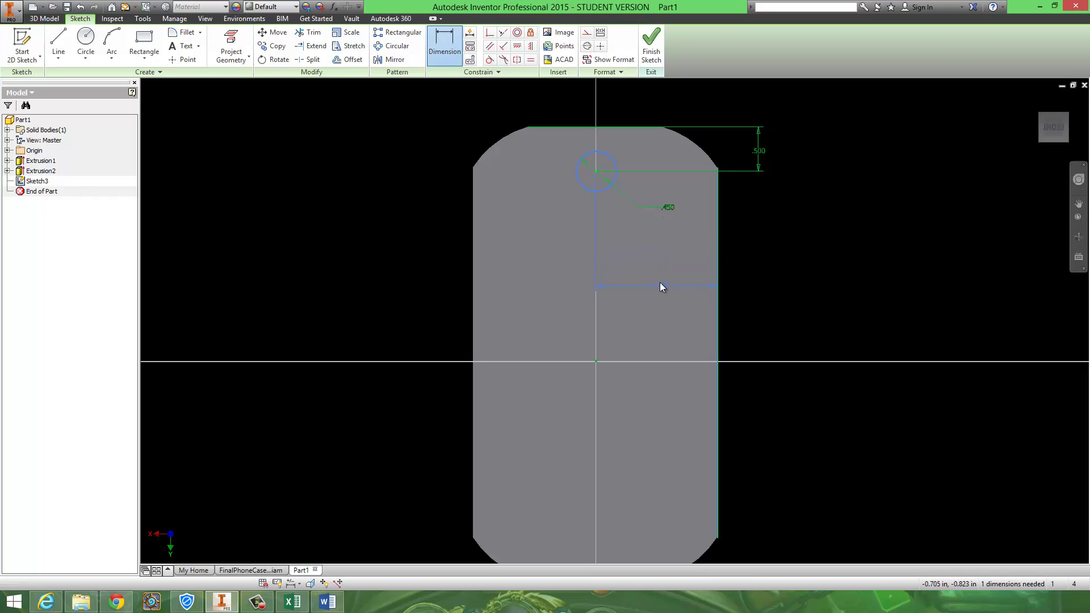
click(660, 281)
text(2.)
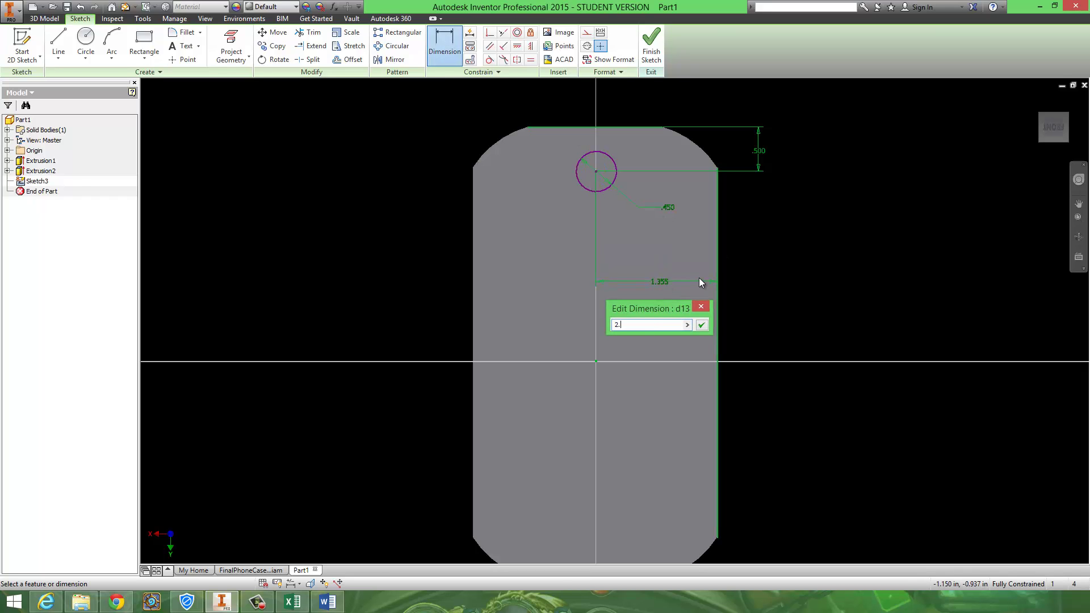
text(735/2)
key(Return)
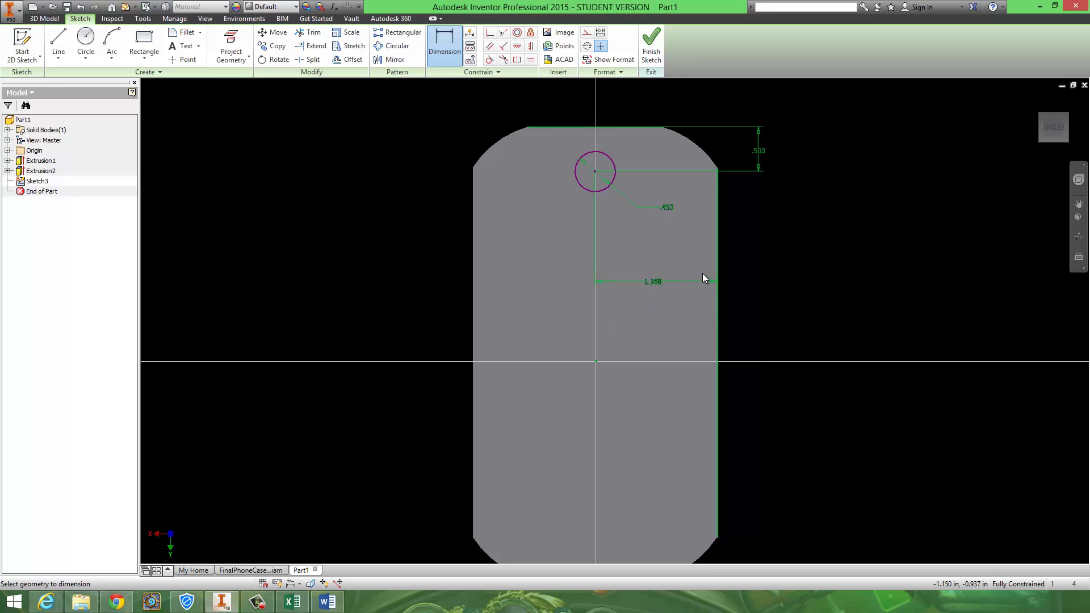